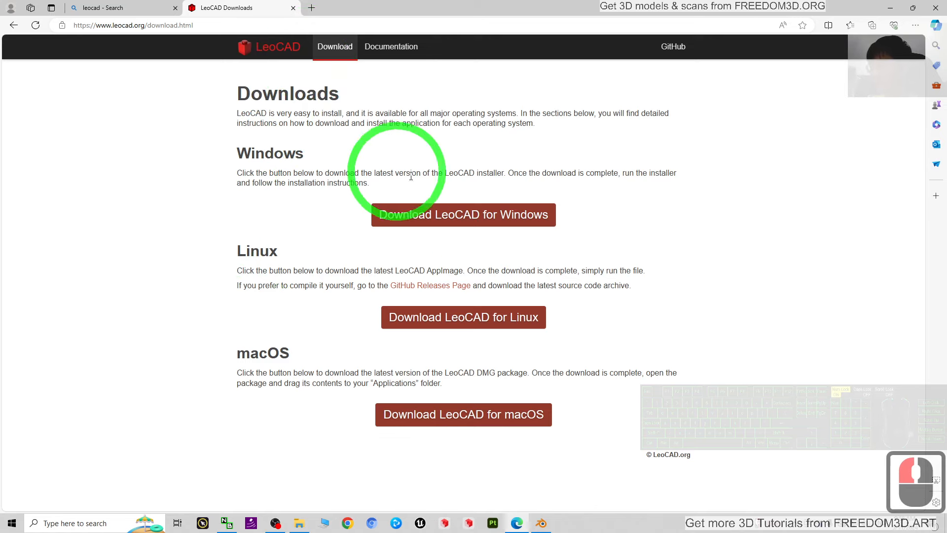
Download the Windows installer and install LeoCAD into C:\Program Files\LeoCAD without running it from the setup
click(434, 215)
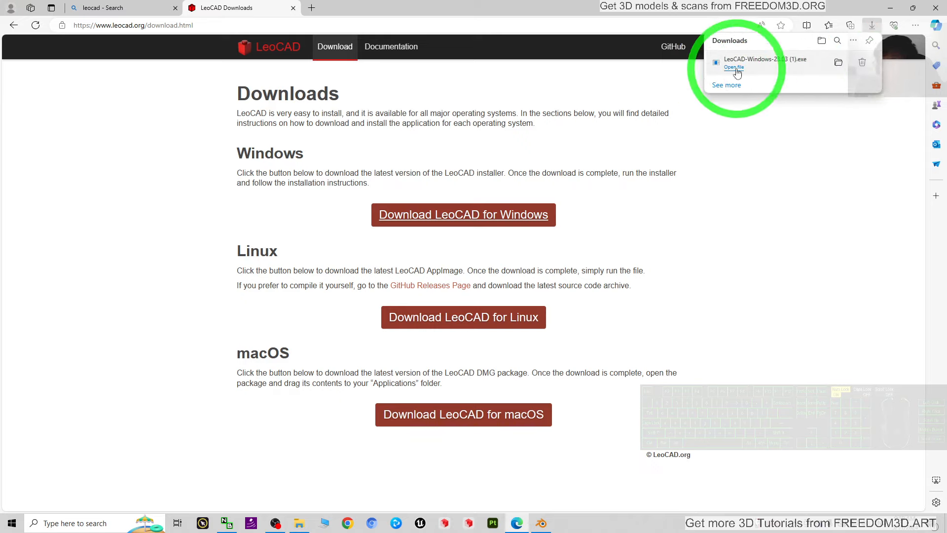
click(734, 67)
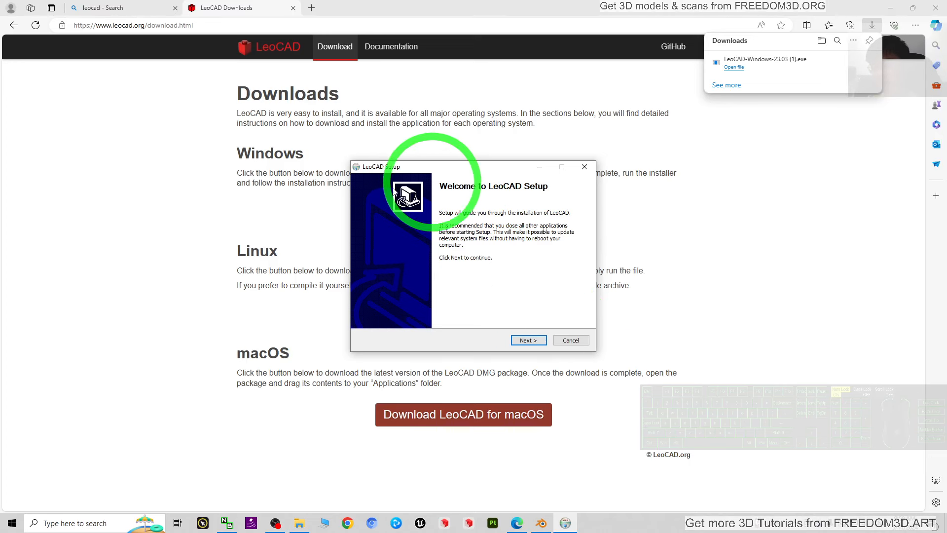
click(524, 341)
click(527, 341)
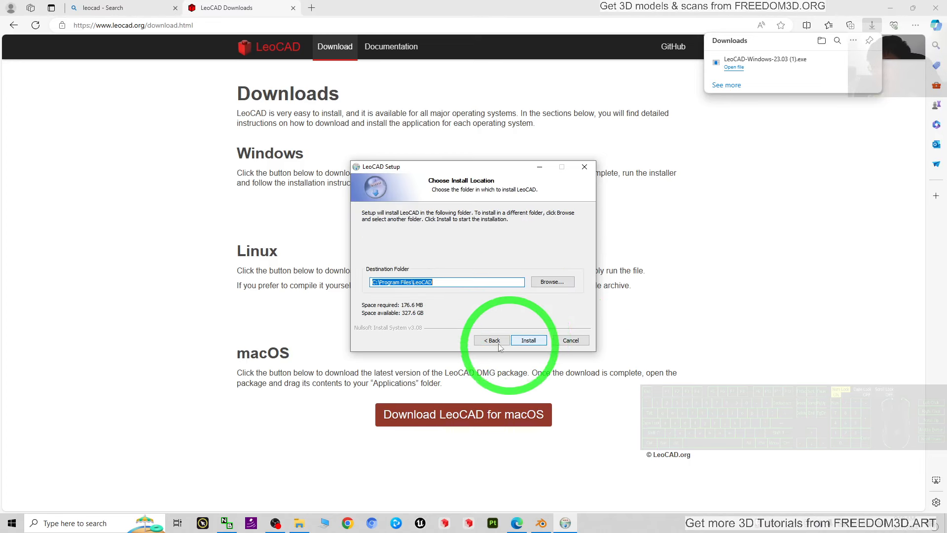
click(531, 342)
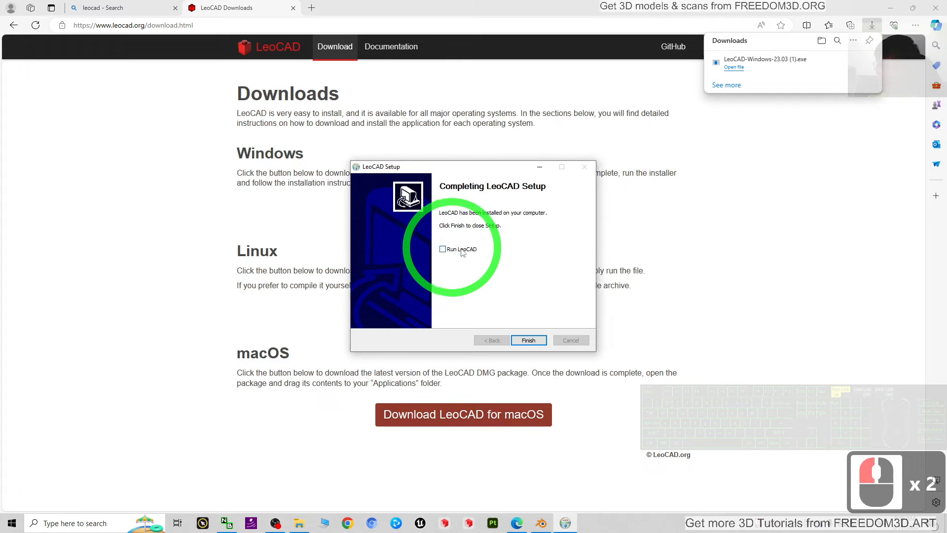
click(528, 340)
click(936, 7)
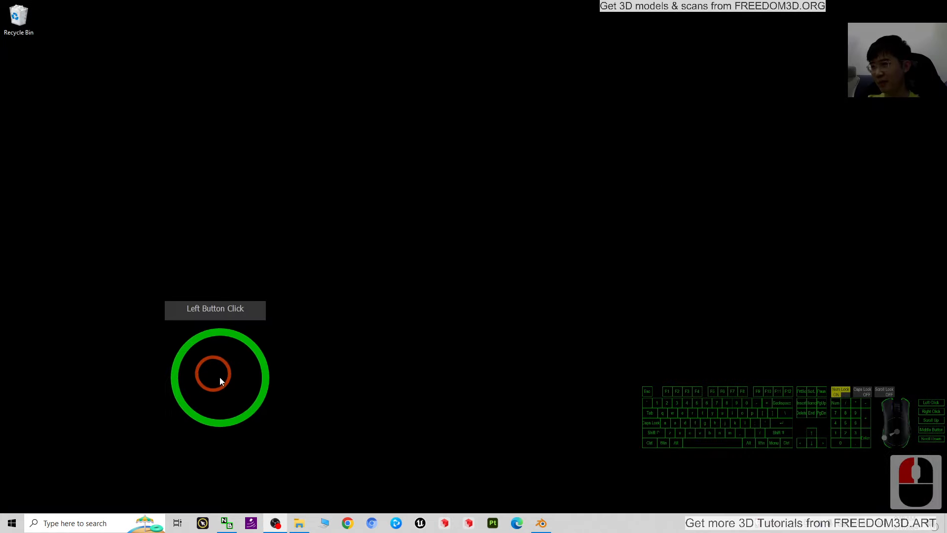
Search Windows for "leocad", launch LeoCAD and maximize its window
click(59, 522)
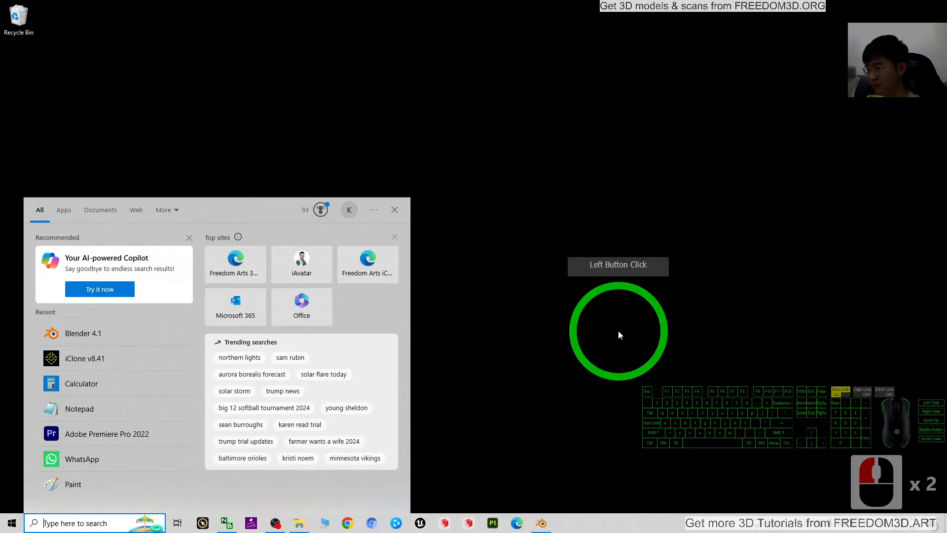
text(leocad)
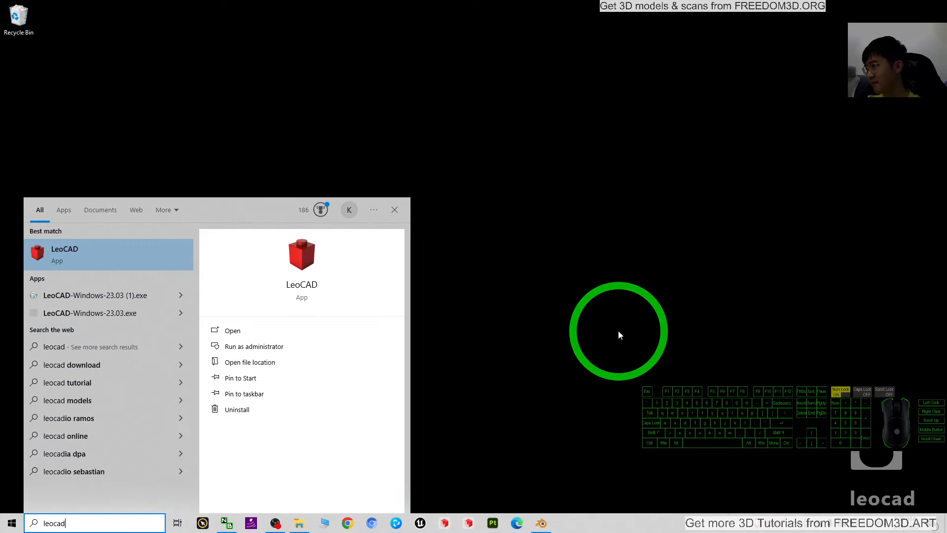
key(Return)
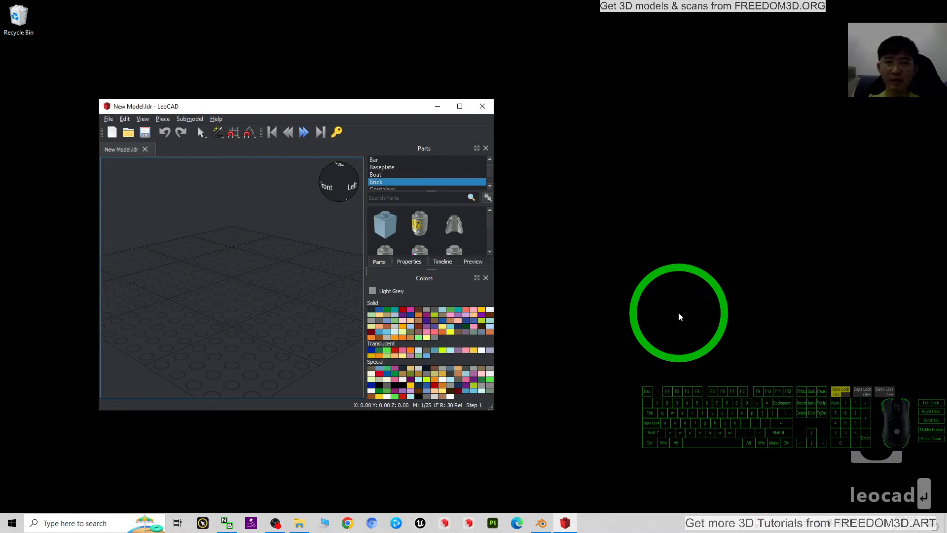
click(456, 103)
click(860, 112)
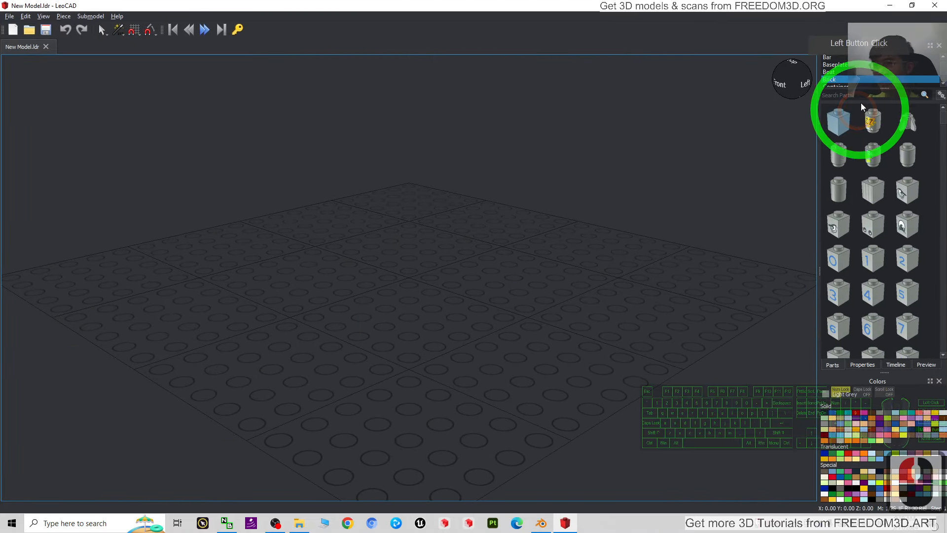
Enlarge the parts category list and show the Door and Window parts
drag(878, 87, 878, 166)
drag(888, 379, 888, 401)
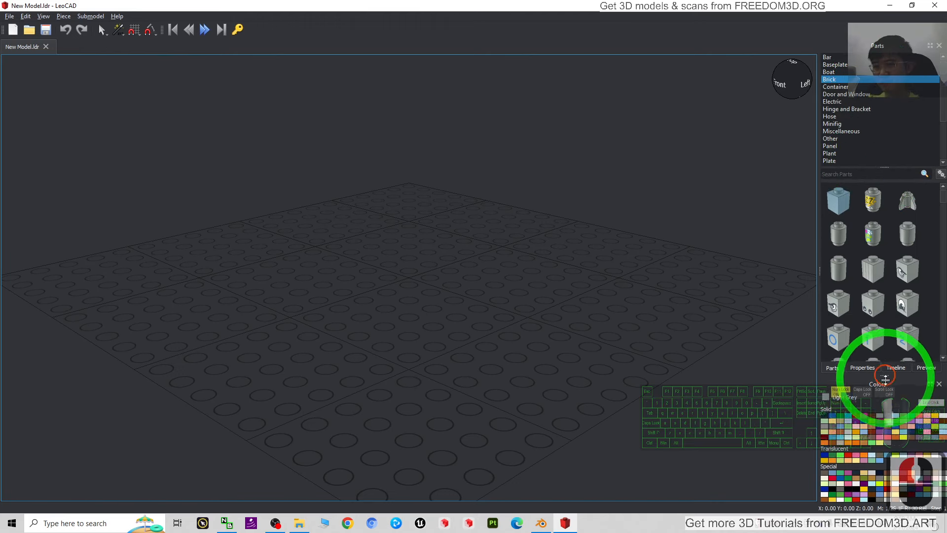
click(837, 101)
click(832, 123)
click(832, 95)
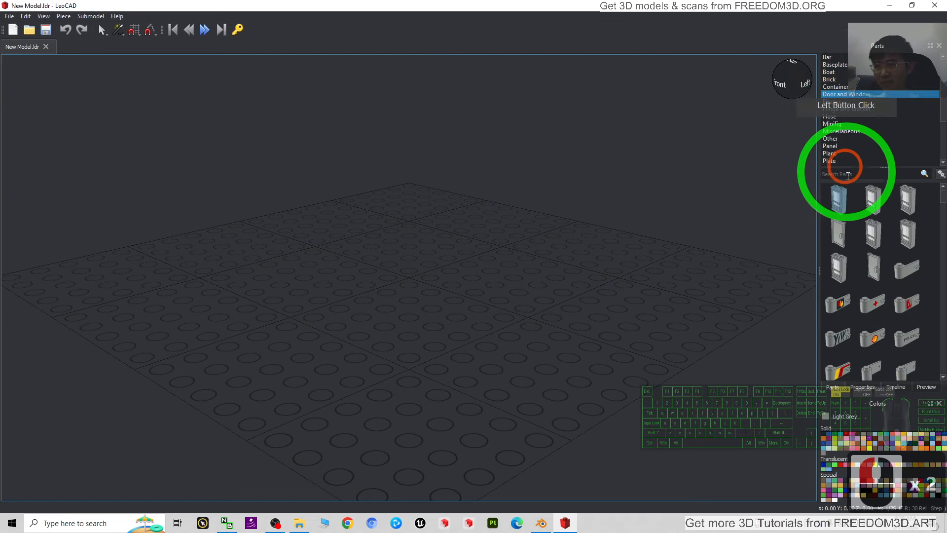
Place a Light Grey 1 x 2 x 3 pane door and a Very Light Orange 1 x 2 x 3 left door with open stud beside it
drag(839, 231, 387, 271)
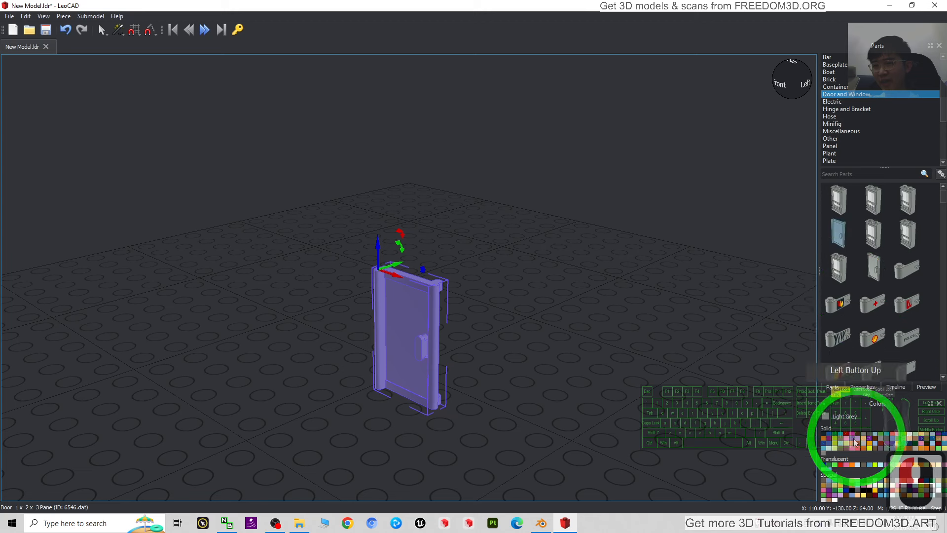
click(863, 442)
drag(873, 202, 566, 283)
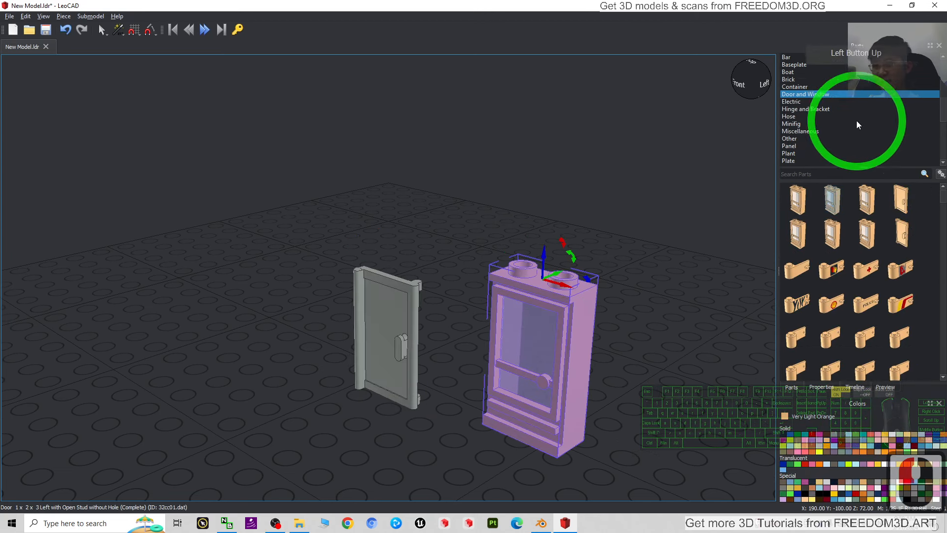
Show the Minifig parts and examine the two placed doors from different angles and distances
click(790, 123)
scroll(596, 377, down, 3)
click(596, 377)
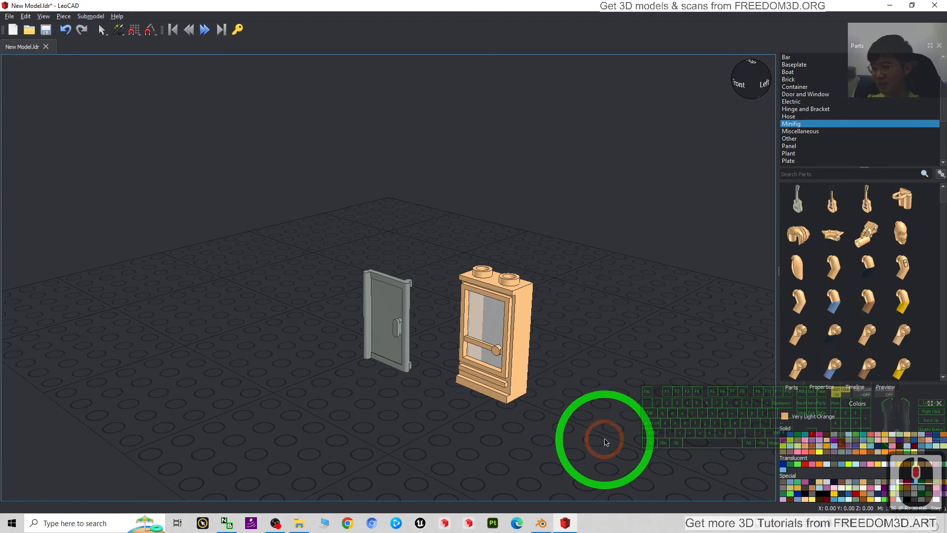
drag(645, 392, 611, 406)
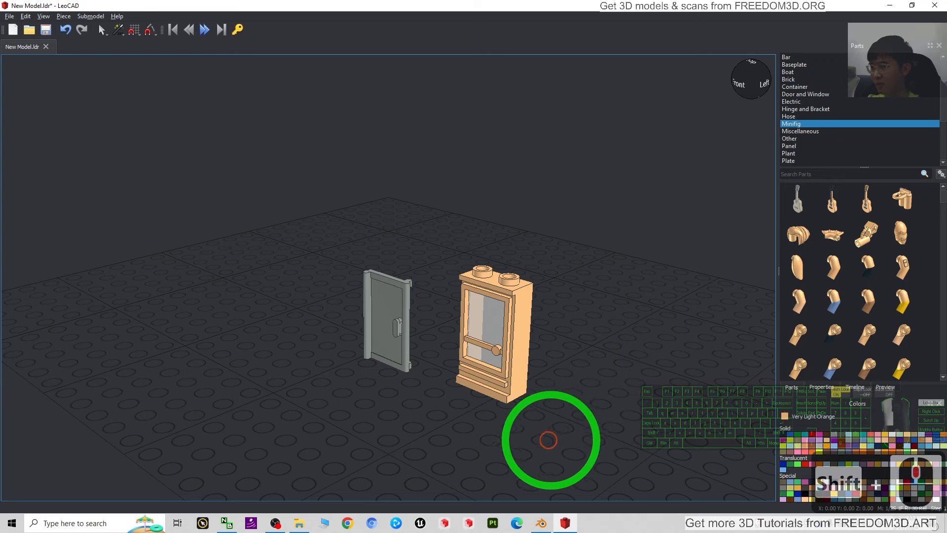
shift+middle_drag(548, 439, 494, 435)
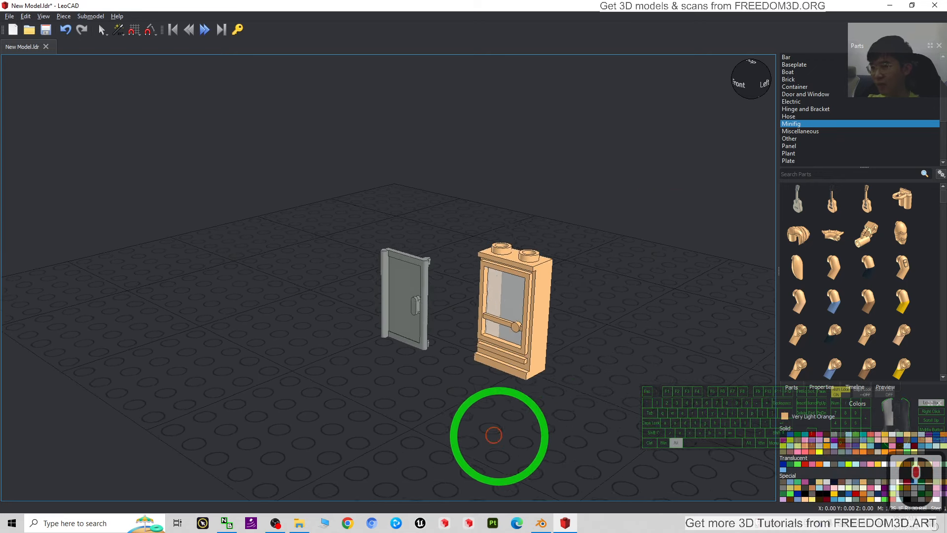
alt+drag(494, 435, 617, 395)
alt+right_drag(607, 405, 609, 433)
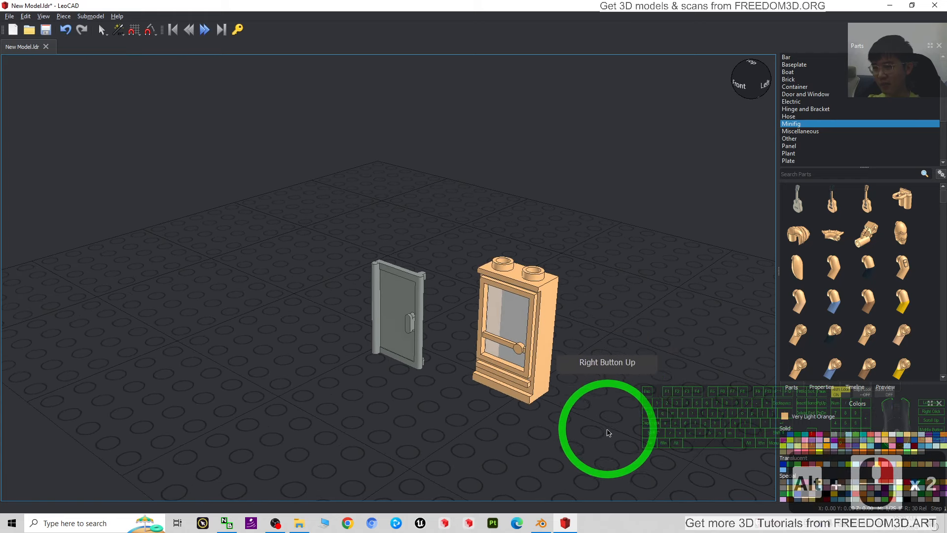
alt+drag(607, 430, 670, 429)
alt+middle_drag(734, 287, 586, 343)
scroll(659, 348, up, 4)
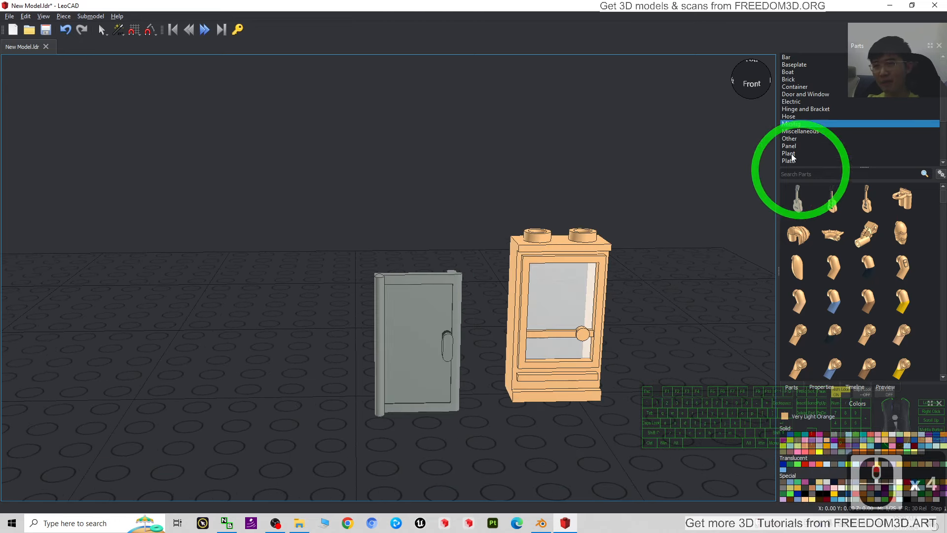
Place a 1 x 1 brick with an eye pattern beside the grey door and stack a 1 x 1 brick with blue "1" pattern on it
click(792, 124)
scroll(830, 311, down, 10)
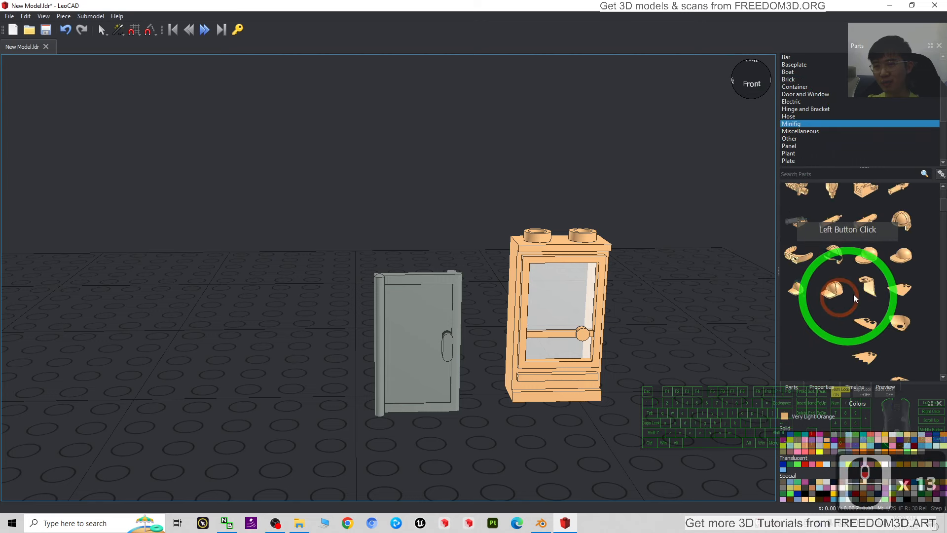
drag(943, 209, 834, 164)
scroll(807, 137, up, 2)
click(799, 100)
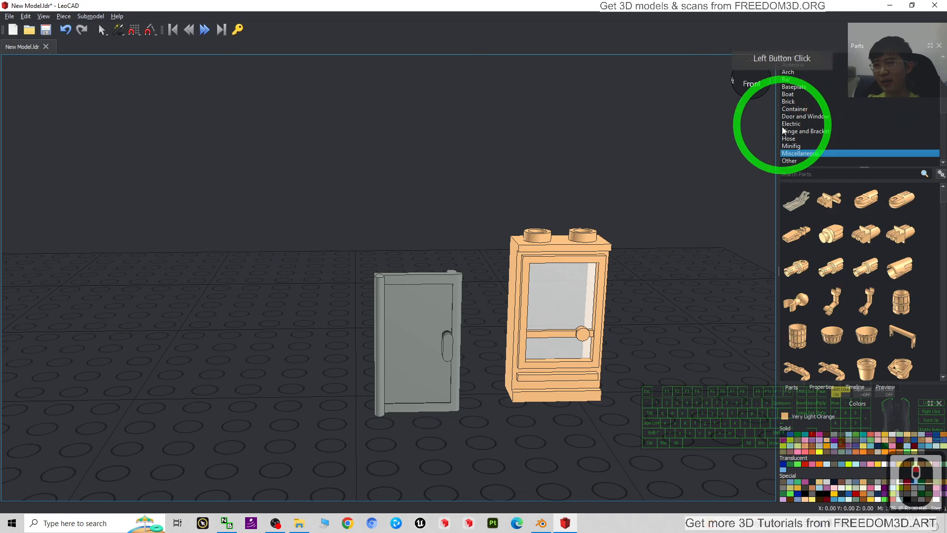
click(909, 276)
drag(909, 276, 286, 362)
drag(842, 315, 289, 340)
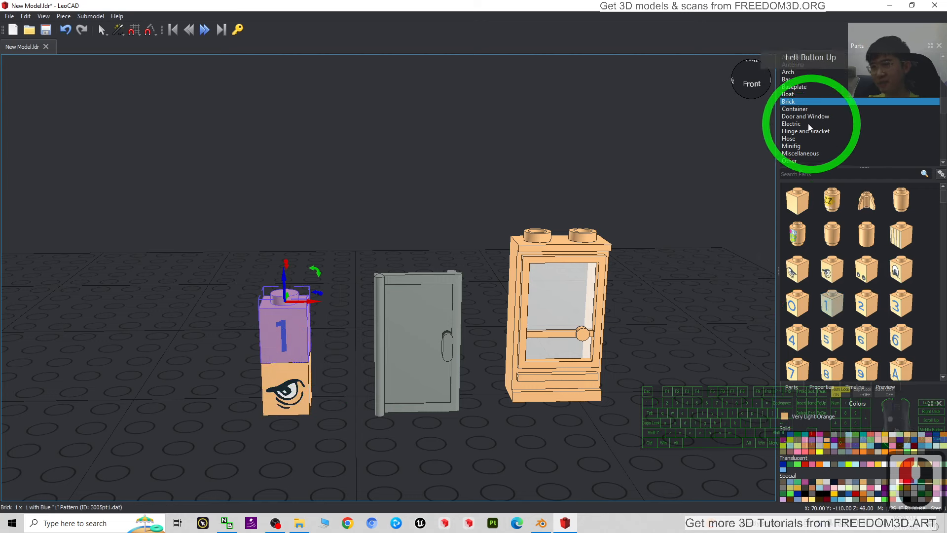
Add the 6 x 6 boat base with "C12" stickers and move it above and behind the brick stack, to X 20, Y -160, Z 72
click(790, 94)
drag(847, 205, 230, 337)
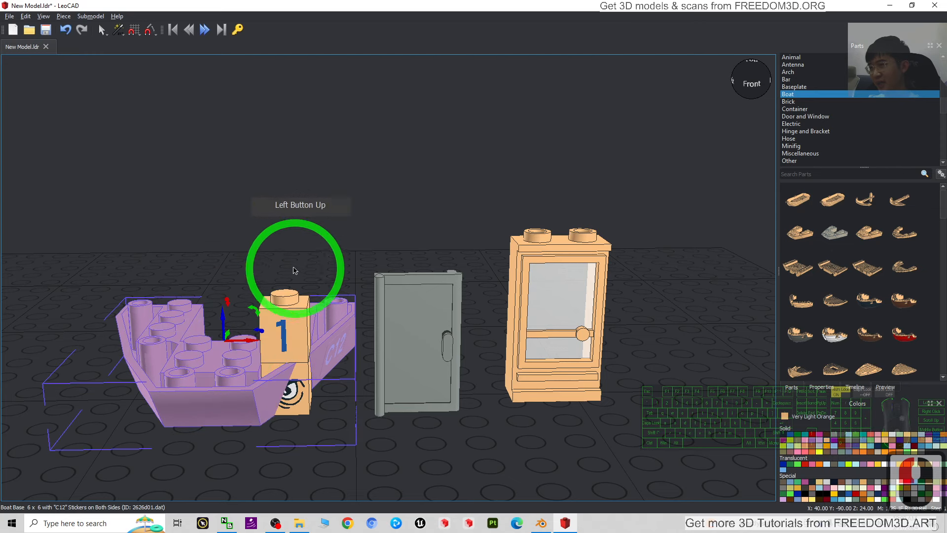
mouse_move(222, 296)
mouse_down()
mouse_move(217, 223)
mouse_move(338, 285)
mouse_move(207, 226)
mouse_move(247, 233)
mouse_move(185, 227)
mouse_move(136, 287)
mouse_move(160, 298)
mouse_move(204, 296)
mouse_up()
alt+drag(553, 220, 403, 269)
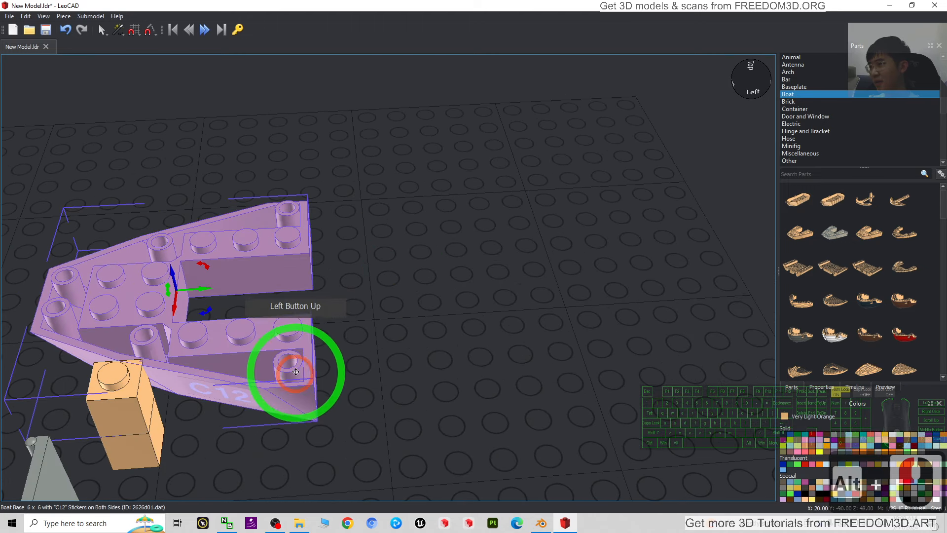
drag(205, 285, 14, 237)
scroll(359, 376, down, 5)
alt+drag(360, 376, 327, 363)
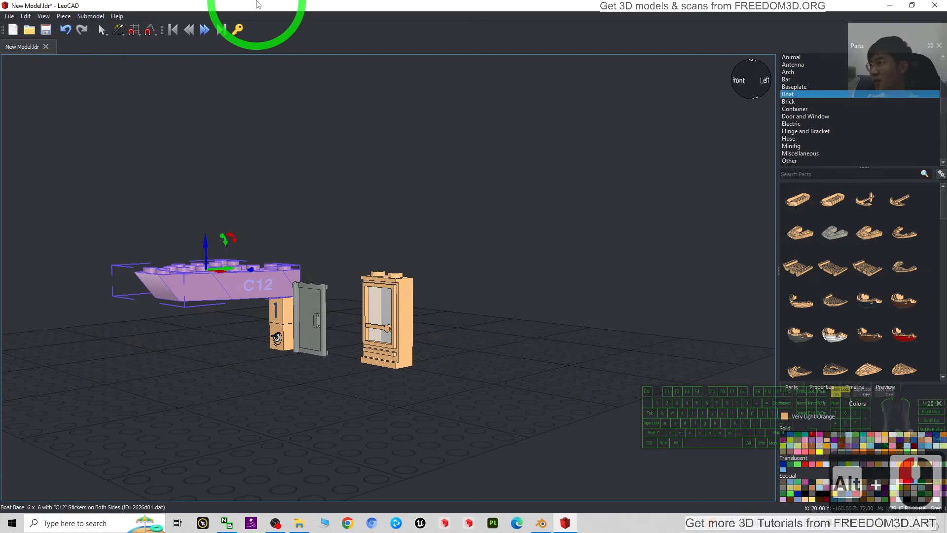
Export the model in Wavefront format to the Desktop as New Model.obj
click(542, 523)
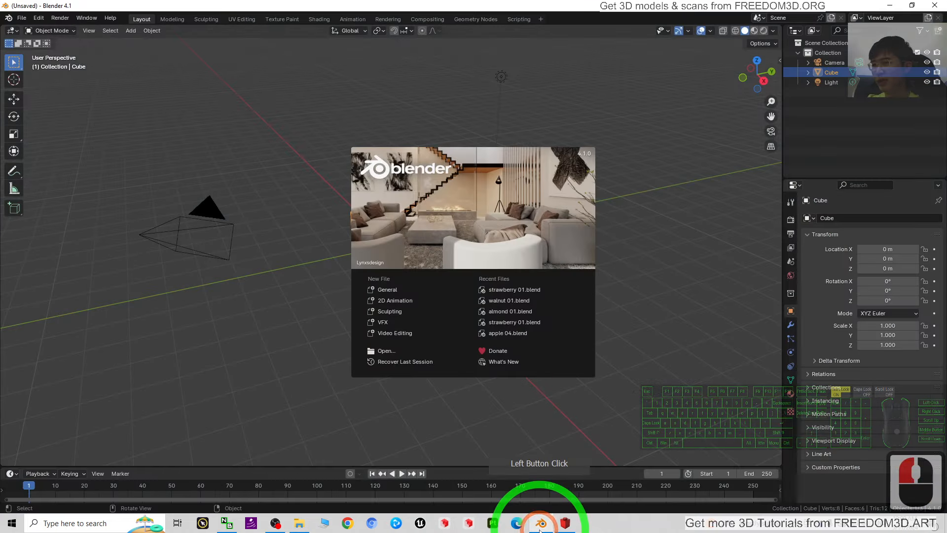
click(541, 523)
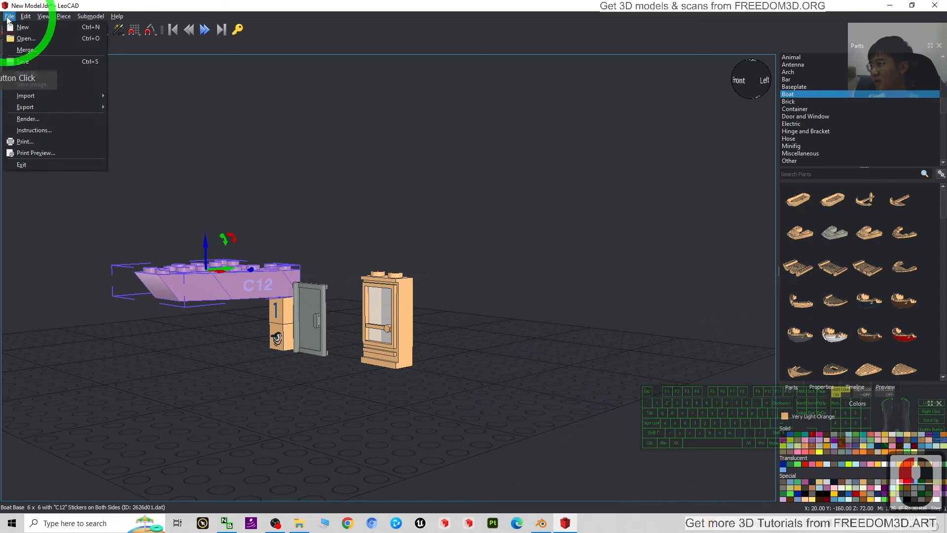
click(37, 107)
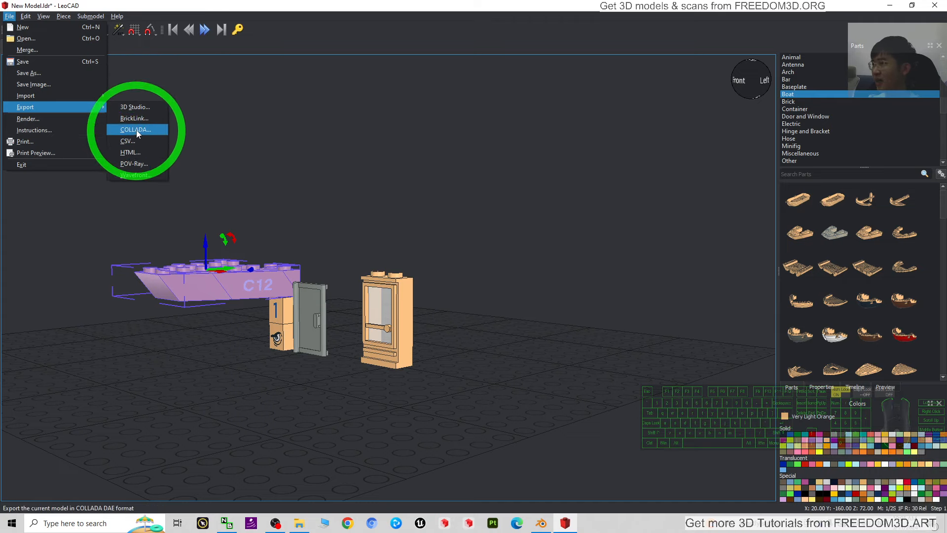
click(134, 176)
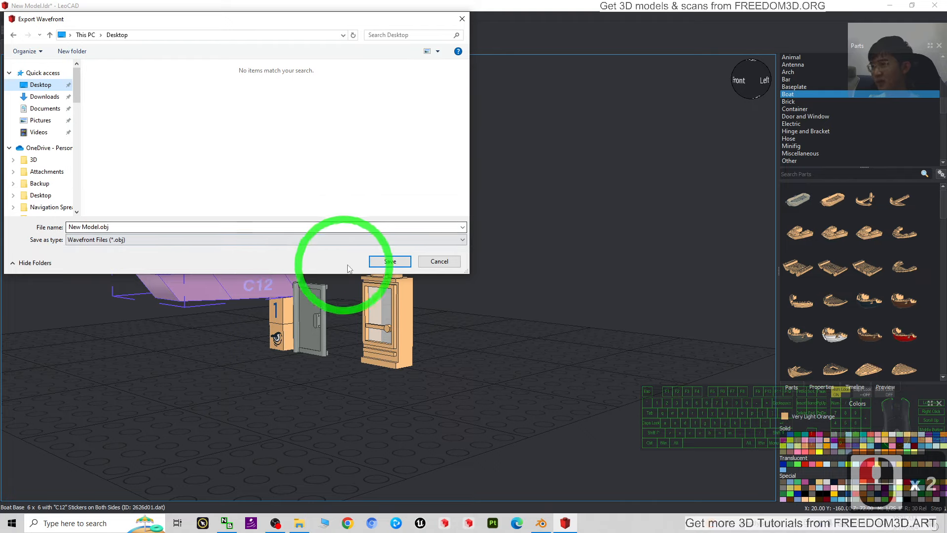
click(384, 262)
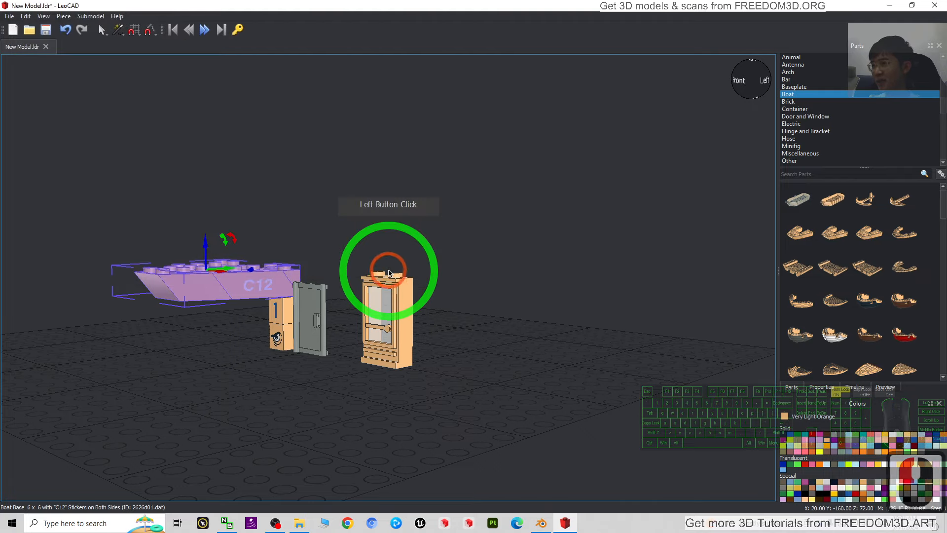
Open New Model.obj from the desktop in 3D Viewer, inspect the exported parts up close, and close the viewer
click(891, 6)
click(18, 74)
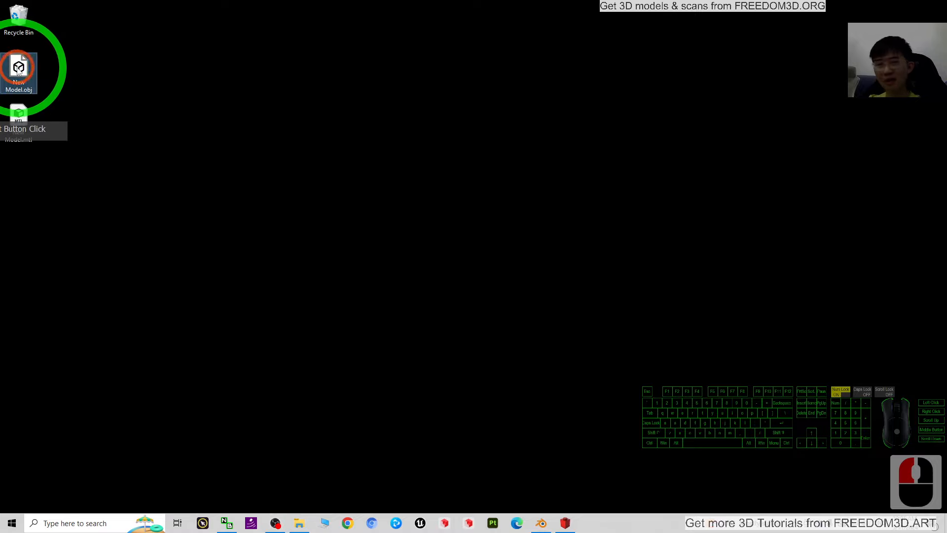
double_click(18, 70)
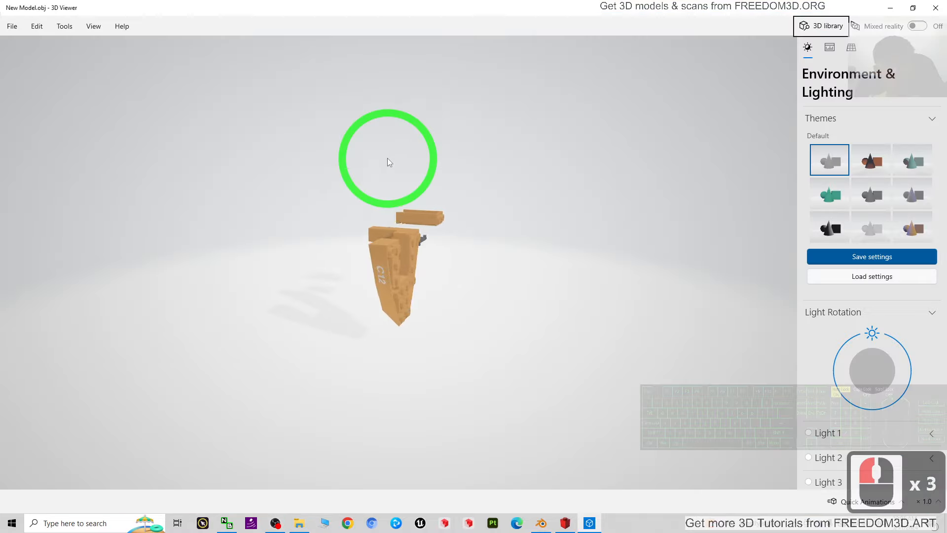
drag(388, 158, 505, 227)
scroll(504, 227, up, 3)
drag(375, 256, 837, 5)
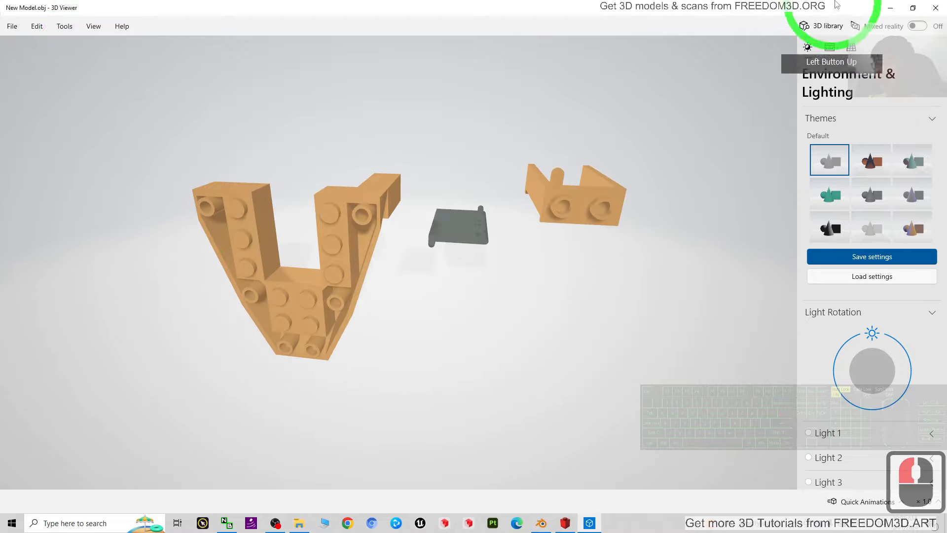
click(927, 7)
Switch to Blender, dismiss the splash screen and delete all default objects from the scene
click(541, 523)
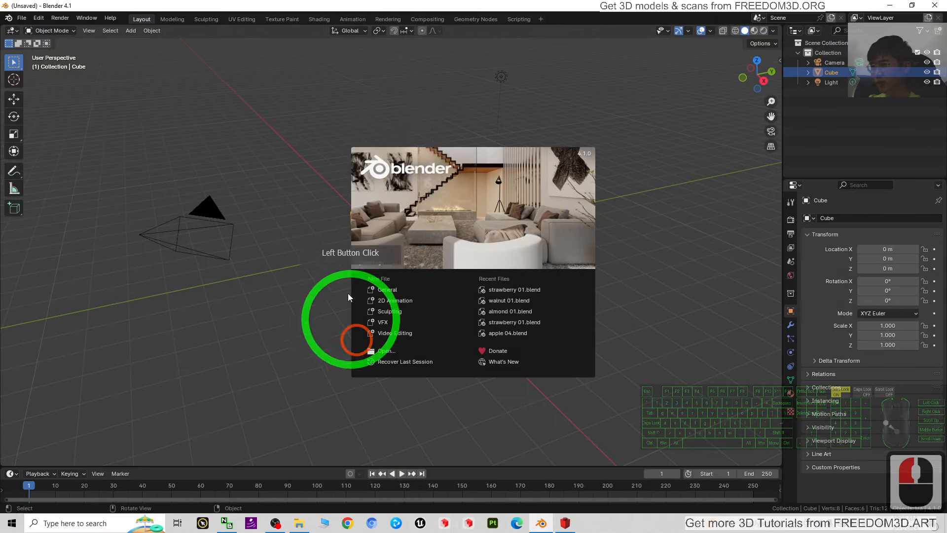
click(677, 354)
click(226, 318)
click(340, 335)
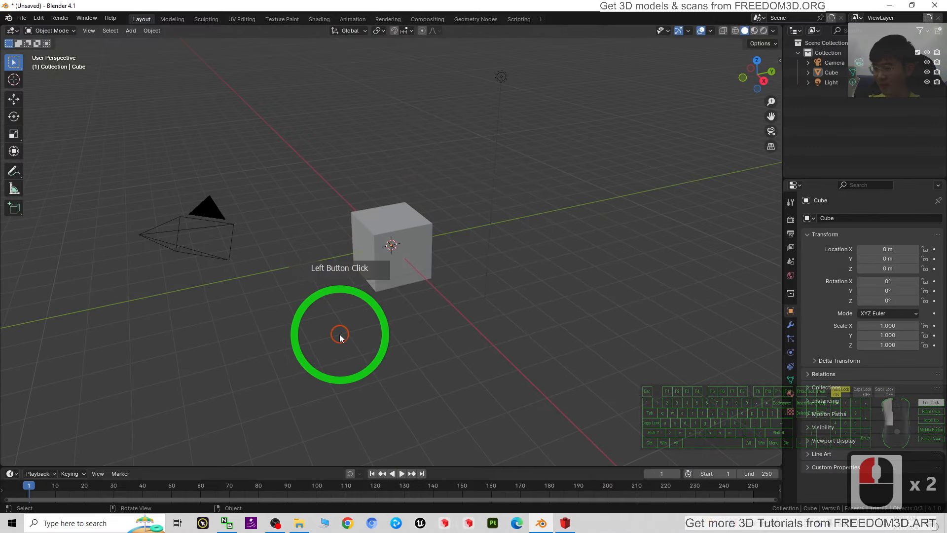
click(336, 334)
key(a)
key(Delete)
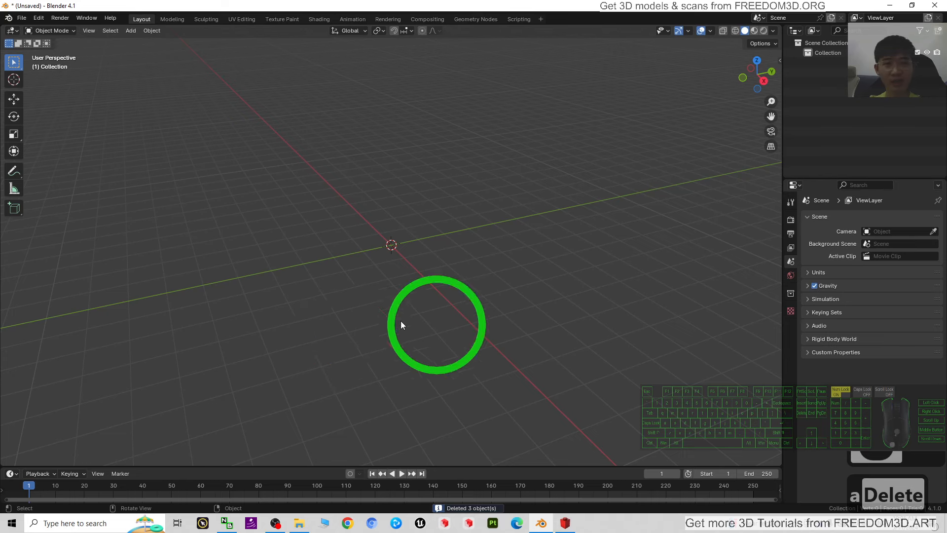
Import New Model.obj from the Desktop as Wavefront at scale 1.000 and check its size in the scene
click(24, 19)
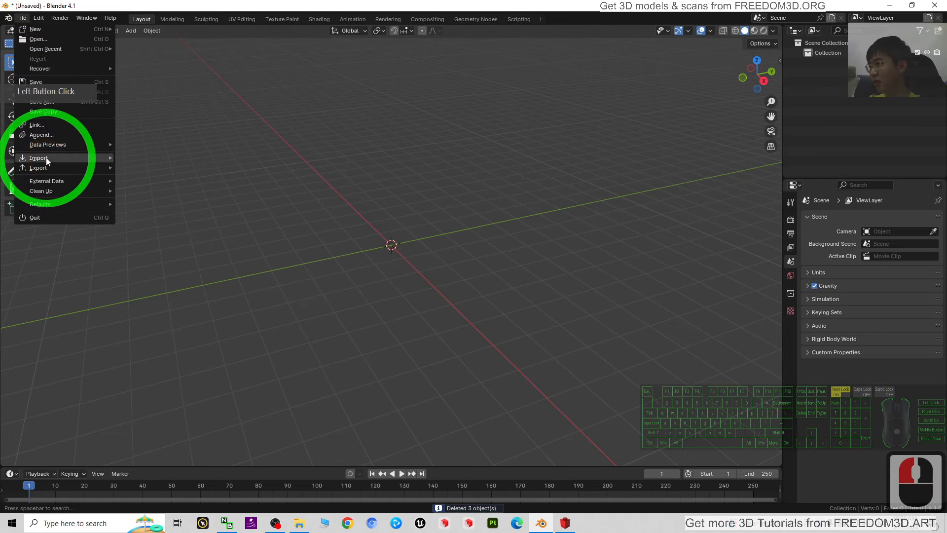
click(46, 157)
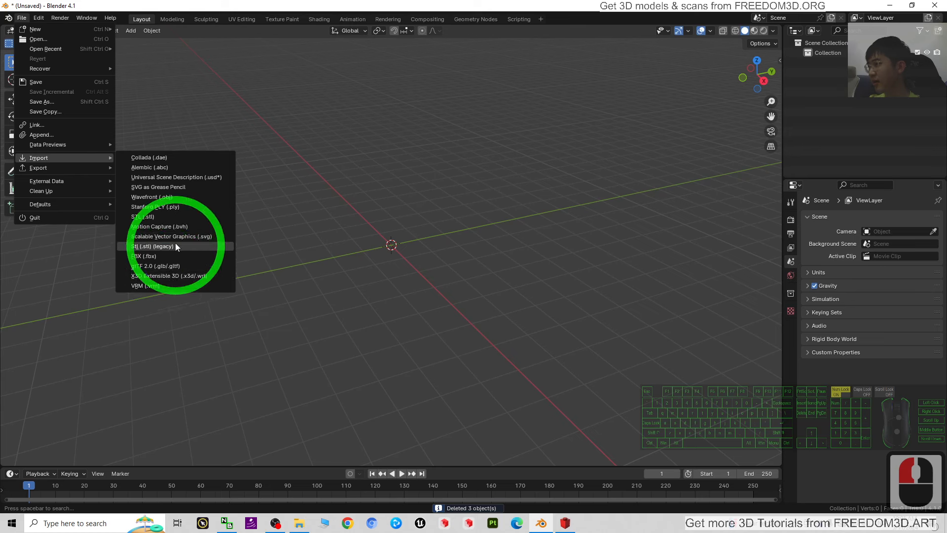
click(160, 197)
click(247, 187)
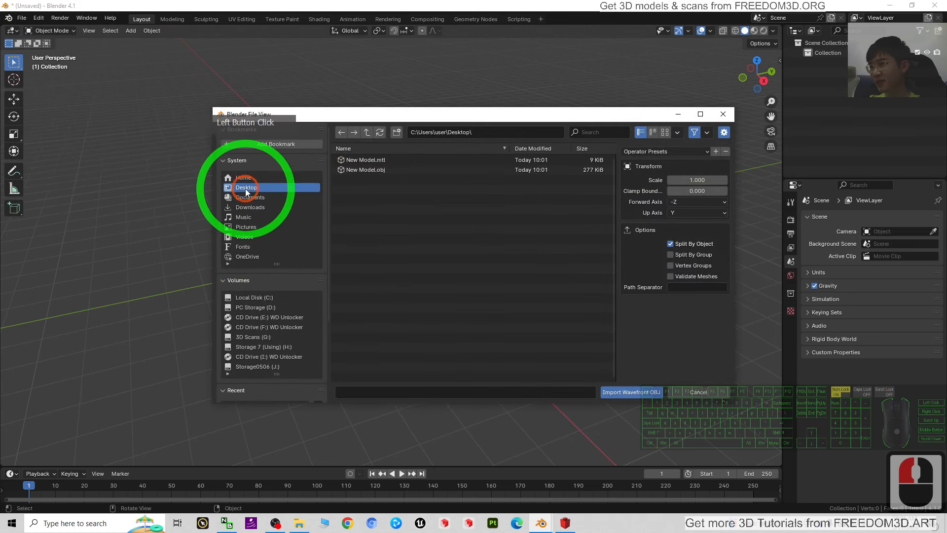
click(347, 170)
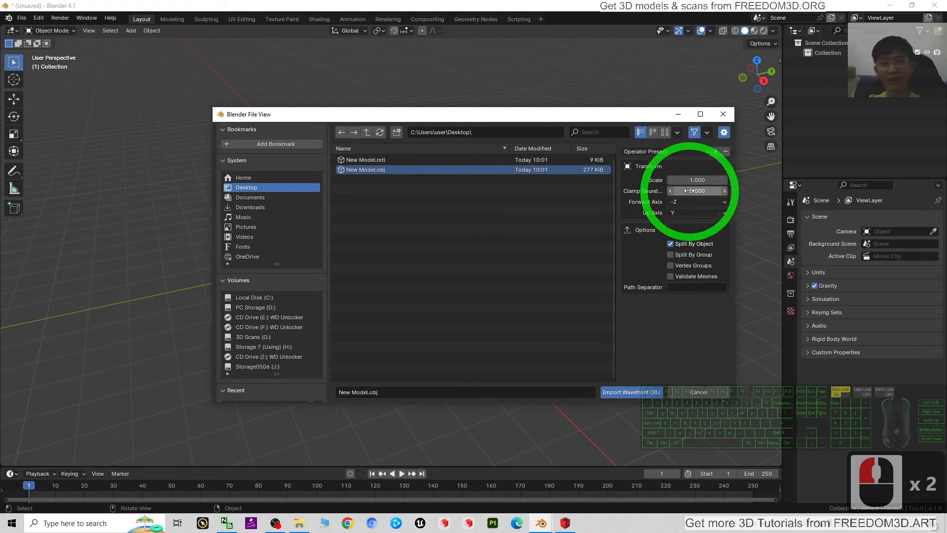
click(617, 393)
scroll(461, 301, down, 7)
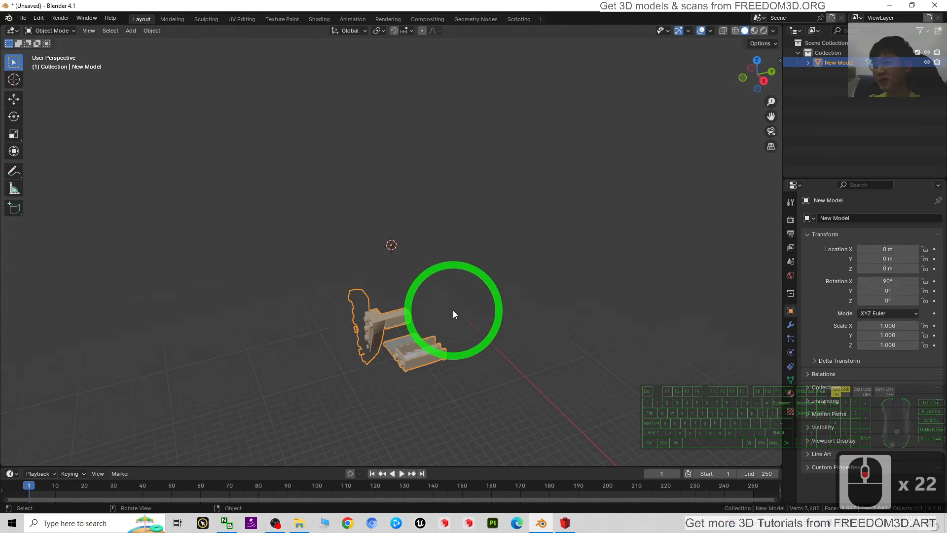
scroll(449, 325, up, 2)
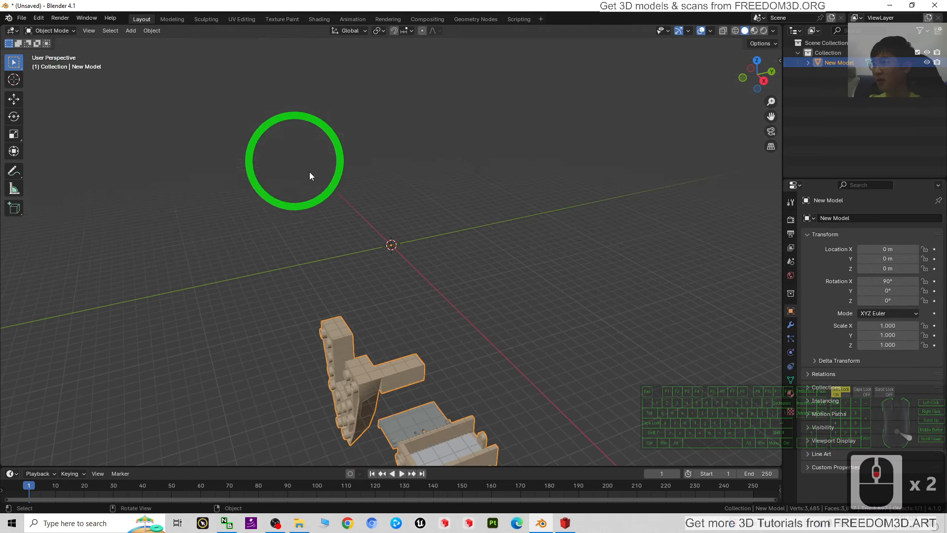
Undo the import of the model
key(ctrl+z)
scroll(444, 261, down, 6)
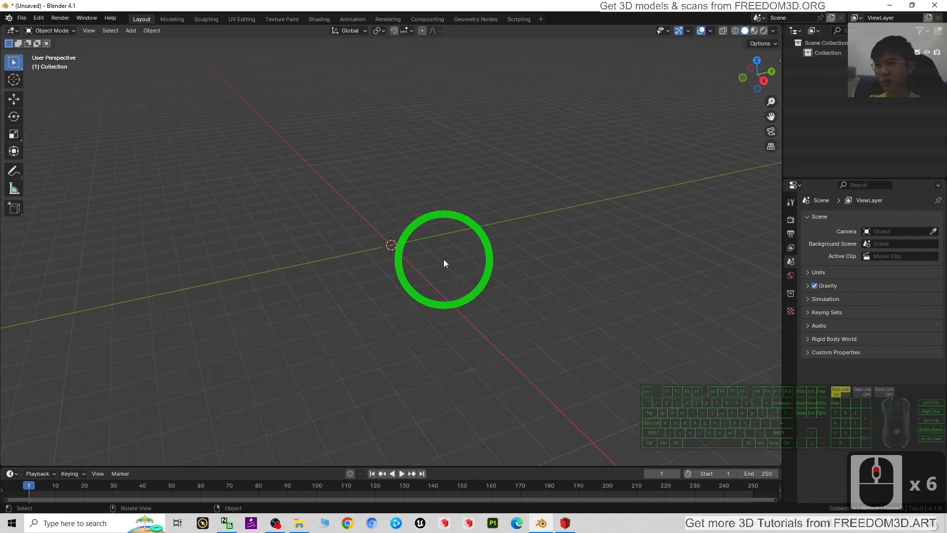
scroll(434, 242, up, 9)
Import New Model.obj from the Desktop as Wavefront with the import scale set to 0.001
click(22, 18)
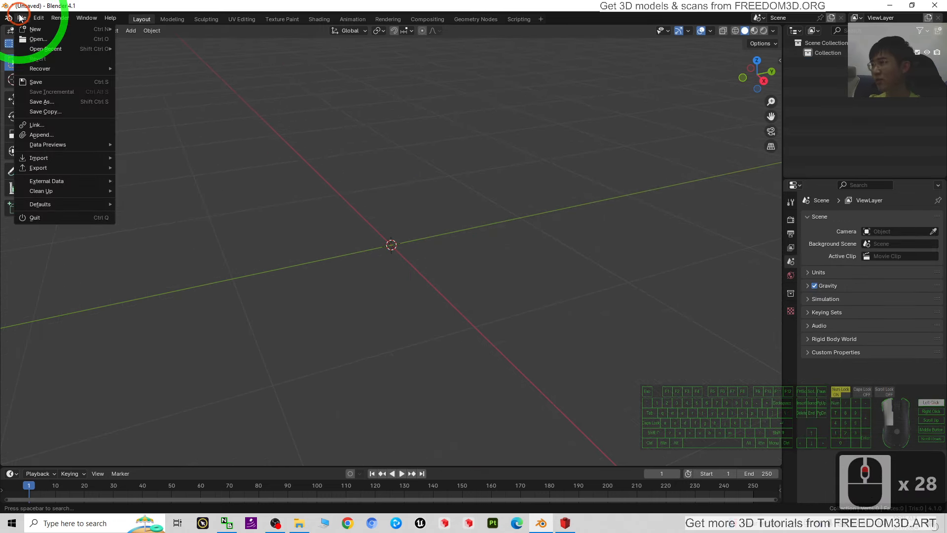
click(68, 158)
click(152, 197)
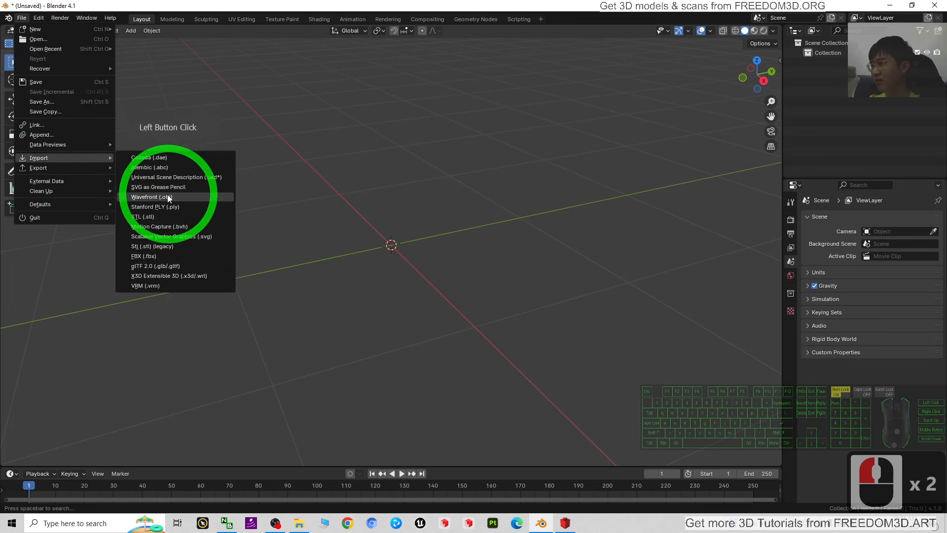
click(692, 180)
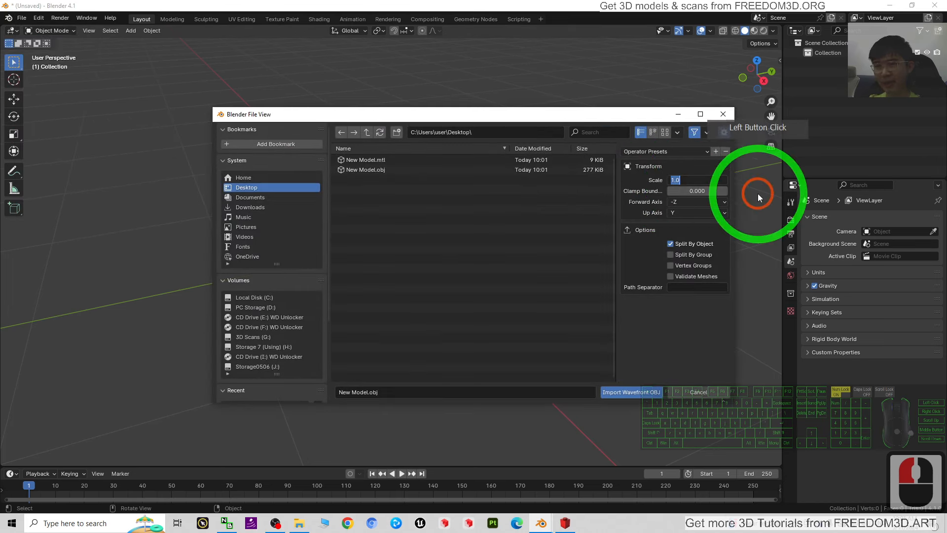
text(0.001)
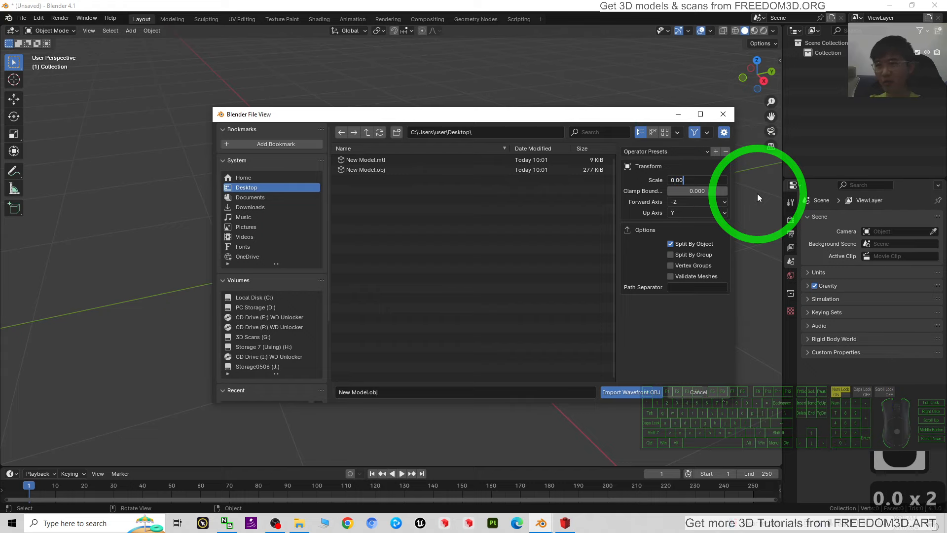
double_click(375, 173)
scroll(444, 296, up, 8)
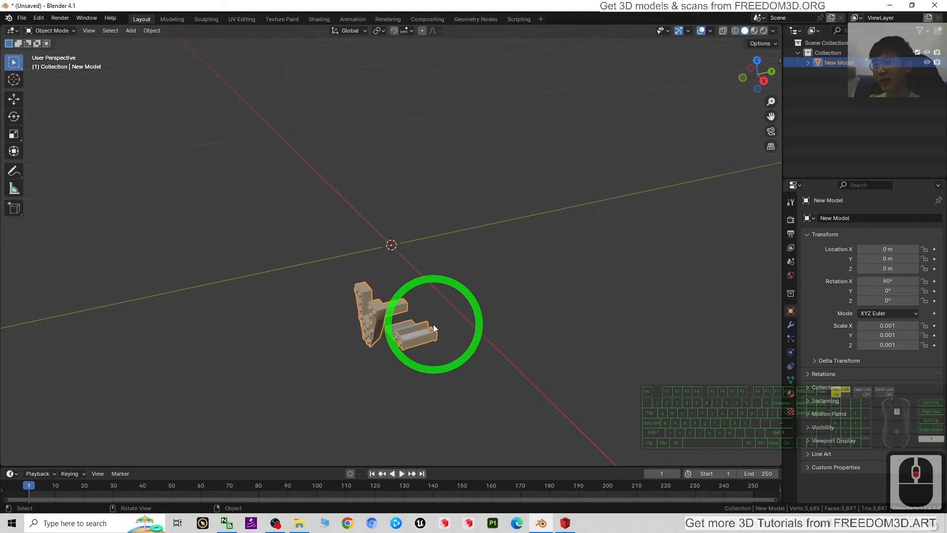
Set the imported model's X rotation to 0°
click(391, 304)
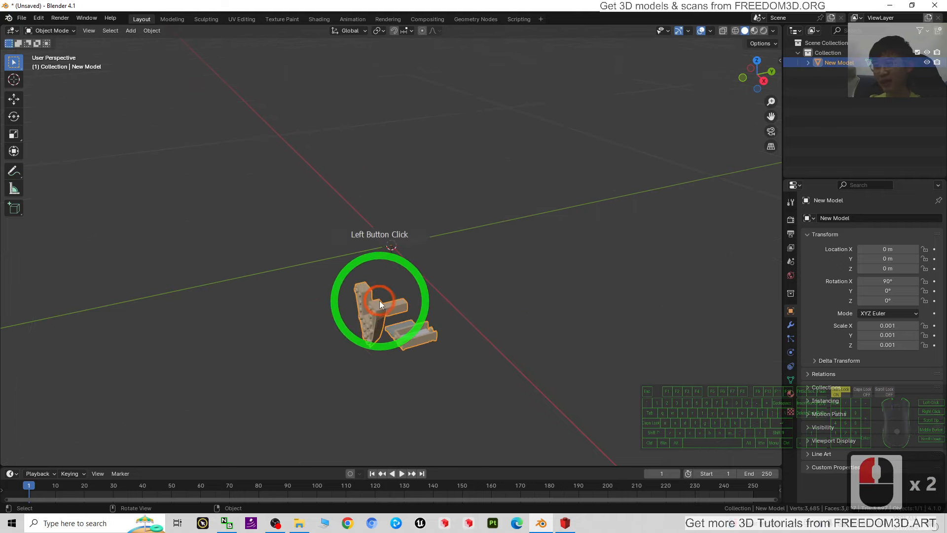
click(884, 282)
text(0)
key(Return)
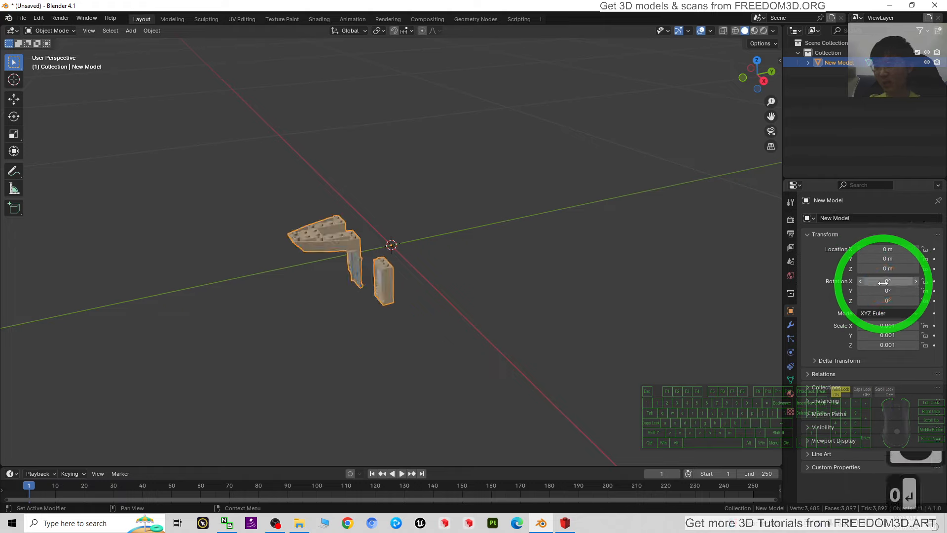
Inspect the imported model's orientation, compare it with the original assembly in LeoCAD, and return to Blender
scroll(523, 235, up, 8)
middle_drag(545, 341, 570, 334)
click(565, 526)
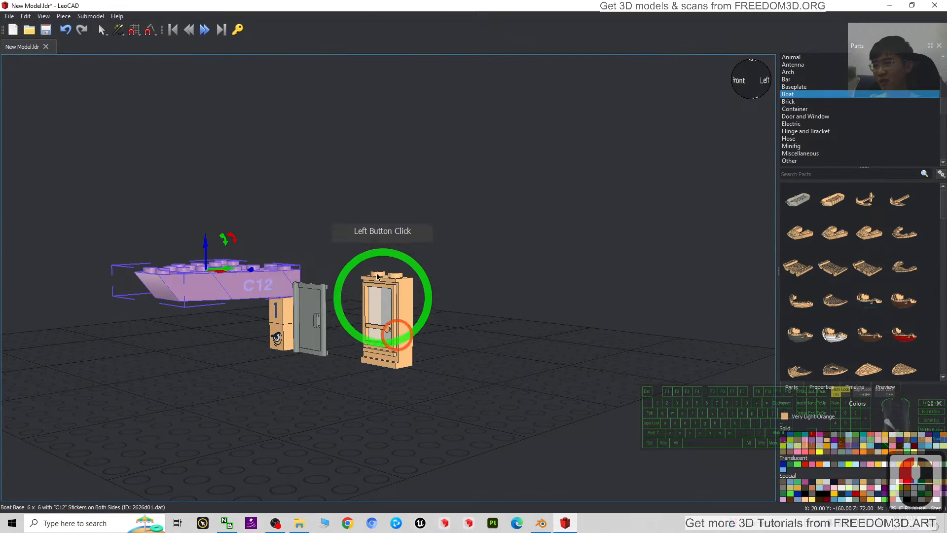
click(567, 523)
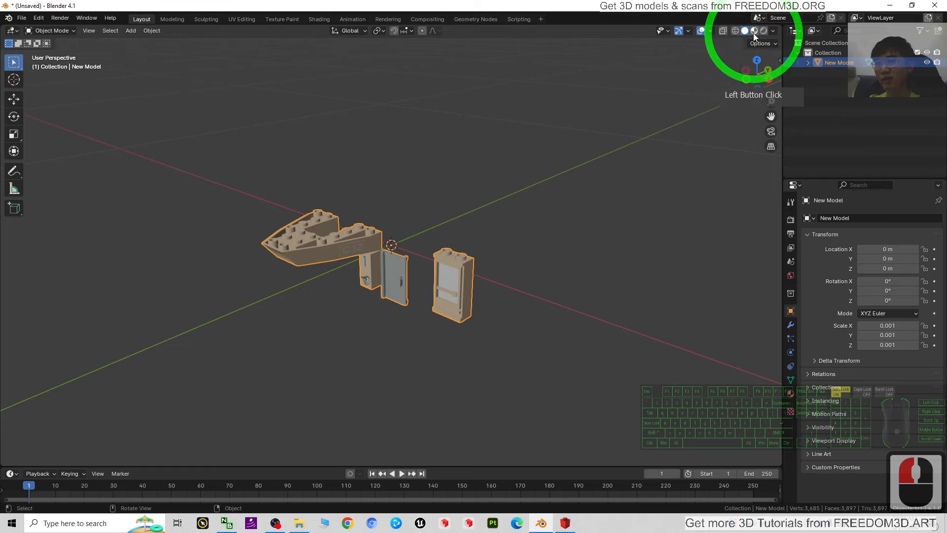
Compare Material Preview and Solid shading on the imported model, leaving the viewport in Material Preview
click(754, 34)
scroll(387, 274, up, 2)
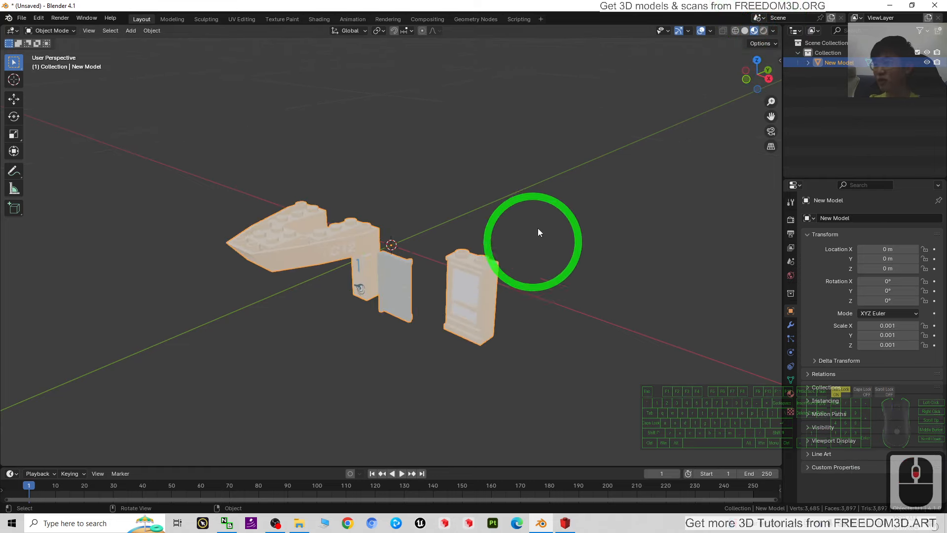
middle_drag(570, 273, 342, 248)
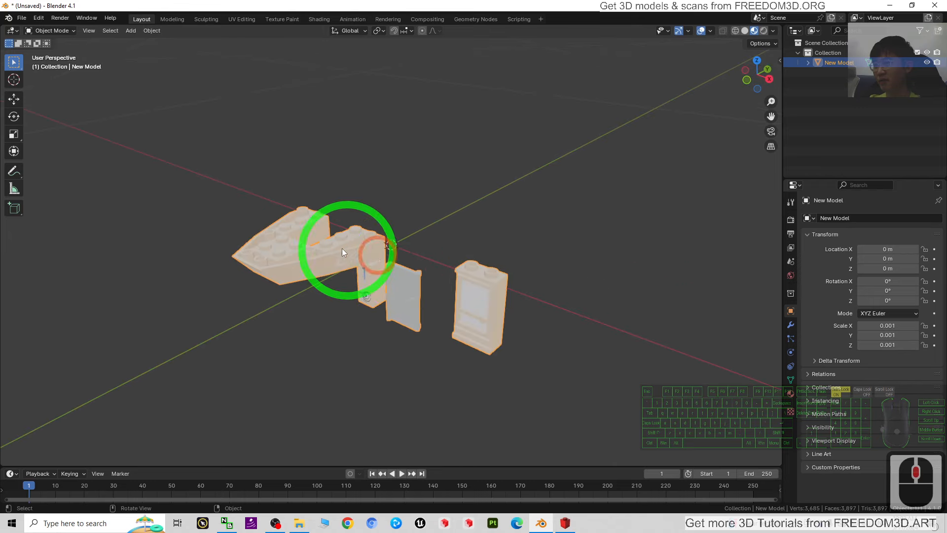
click(605, 262)
click(745, 31)
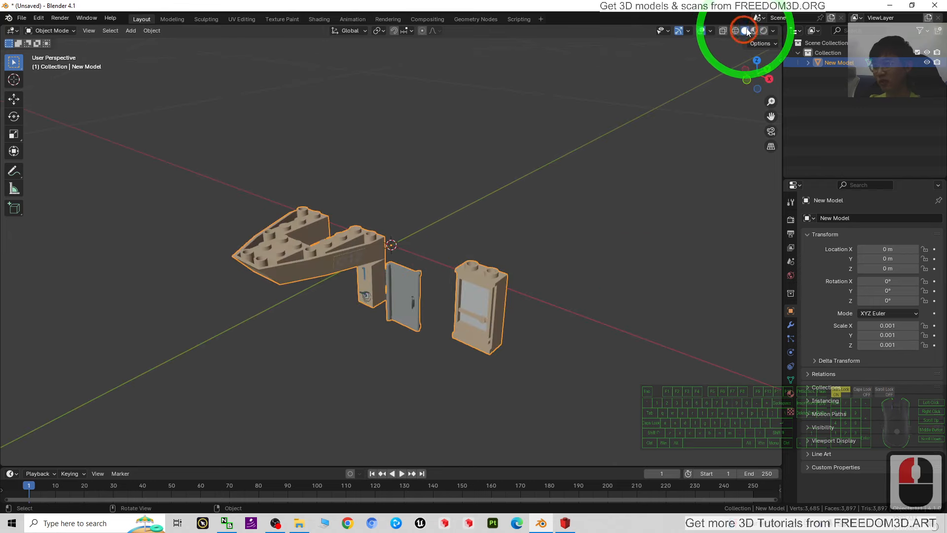
click(755, 31)
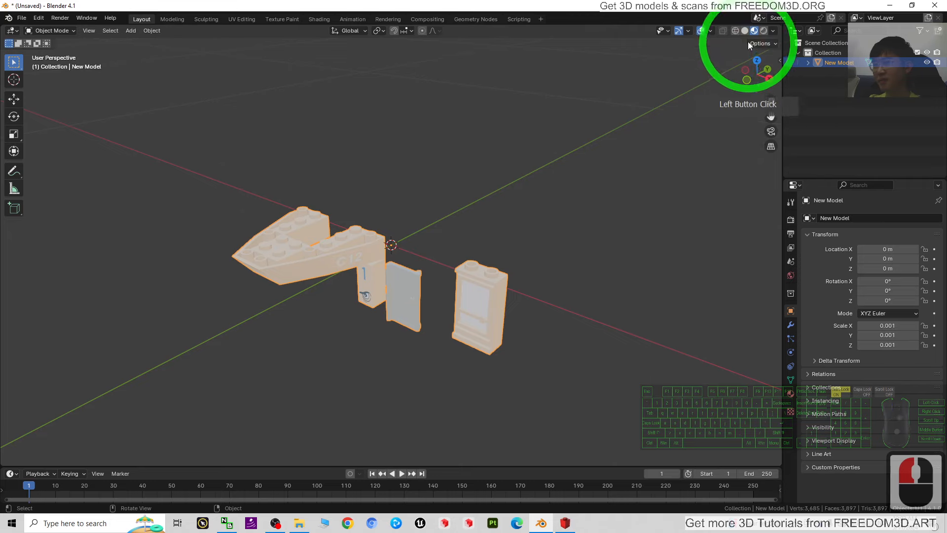
click(745, 31)
click(754, 30)
mouse_move(564, 244)
middle_down()
mouse_move(645, 253)
mouse_move(490, 241)
mouse_move(566, 411)
middle_up()
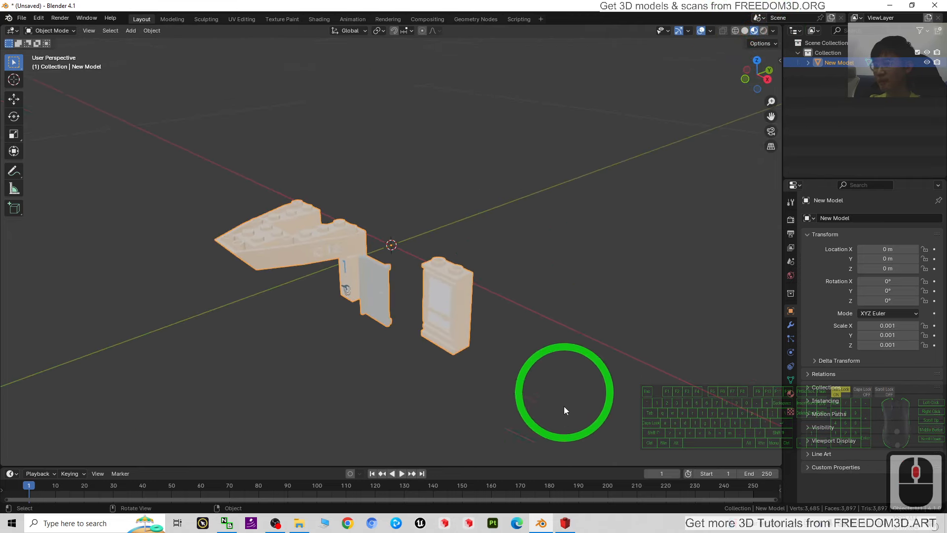
Switch to LeoCAD, choose Red as the part colour and add a plain 6 x 6 boat base in front of the glazed brick
click(564, 527)
drag(461, 257, 469, 300)
click(285, 301)
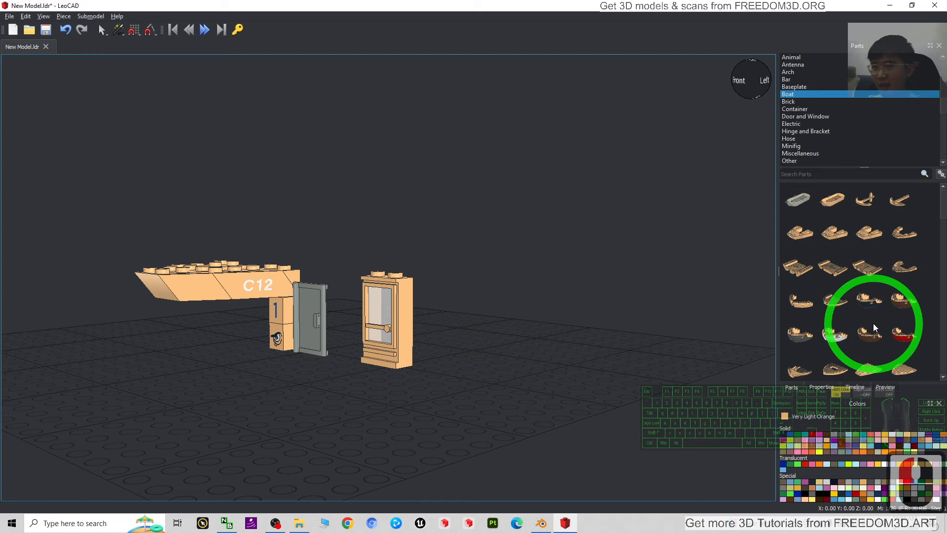
click(811, 434)
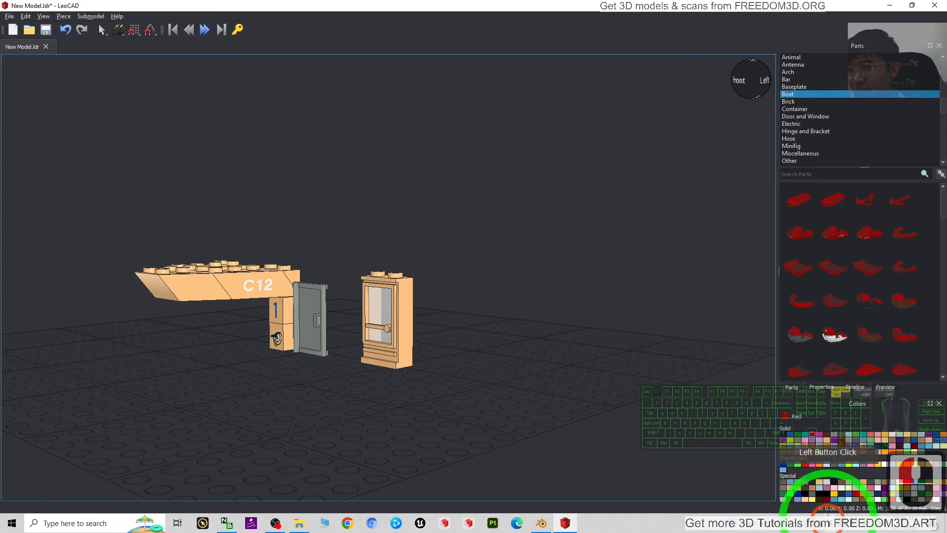
click(804, 239)
drag(804, 239, 412, 393)
Add a large red part from the Electric category beside the existing parts and select the red boat base
click(791, 124)
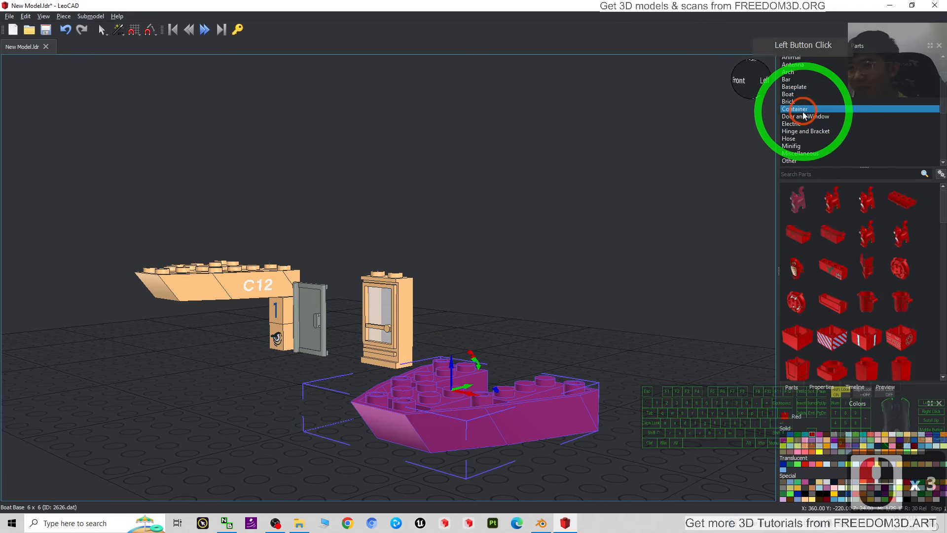
drag(797, 200, 264, 333)
scroll(434, 340, down, 3)
drag(523, 346, 562, 403)
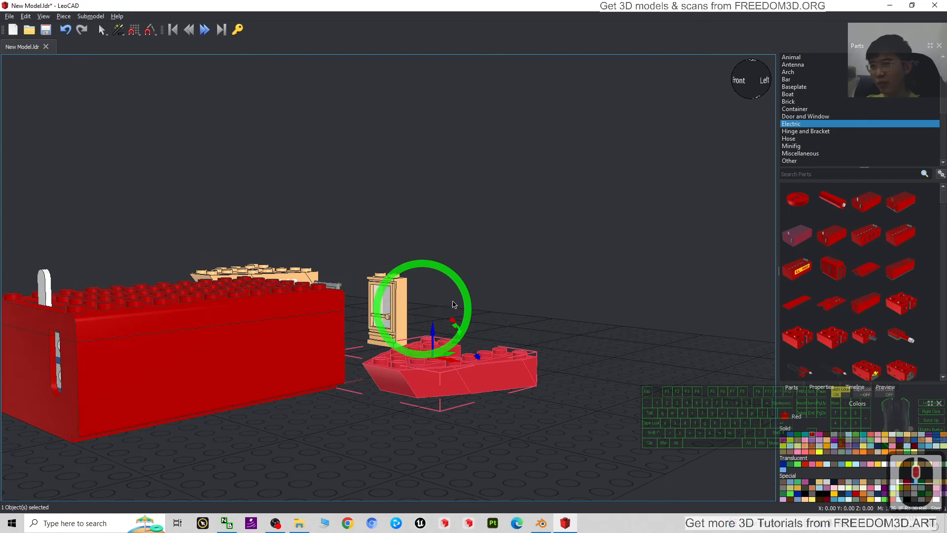
Change the part colour to Light Turquoise and place a small Electric brick on the red boat base
click(869, 439)
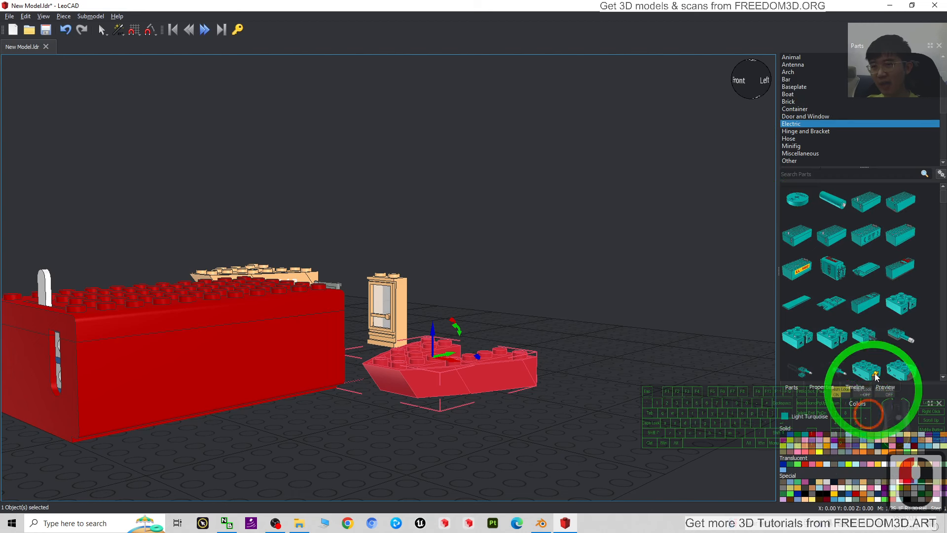
drag(838, 328, 440, 310)
click(603, 353)
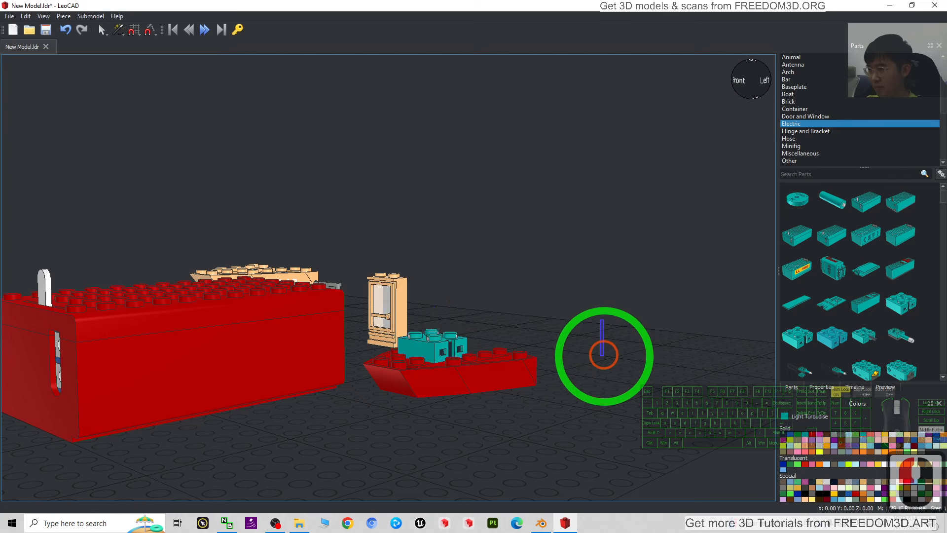
drag(603, 344, 345, 376)
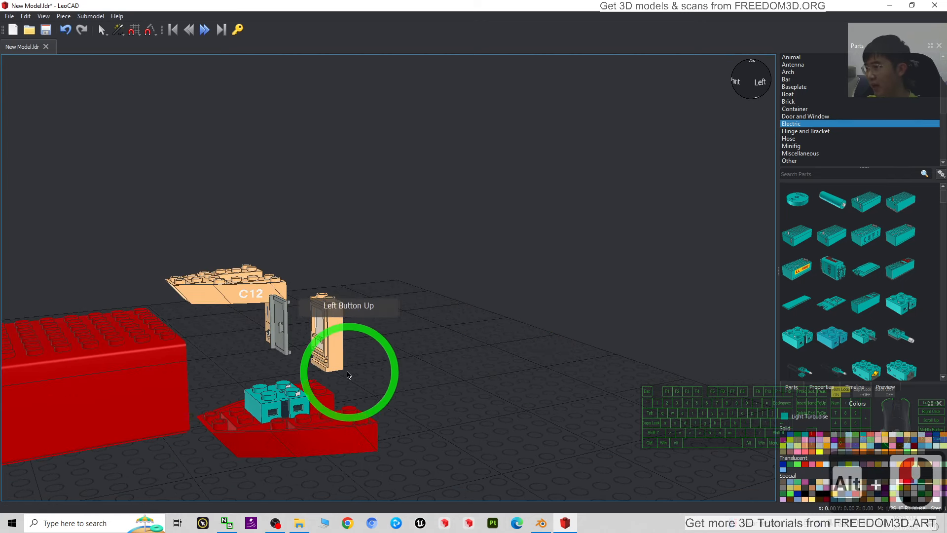
Reduce the LeoCAD window to a smaller size and return to Blender to examine the imported model up close
drag(316, 6, 436, 35)
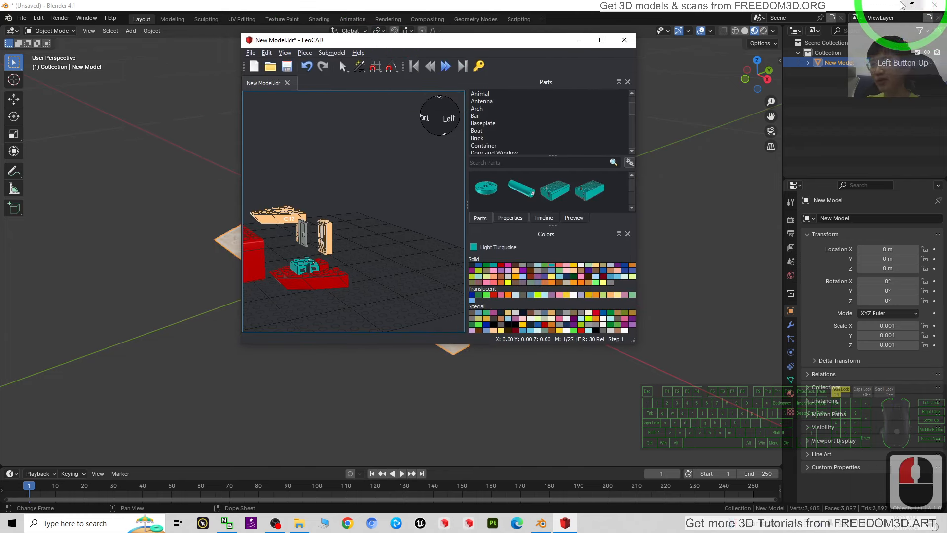
click(508, 32)
click(313, 238)
click(450, 299)
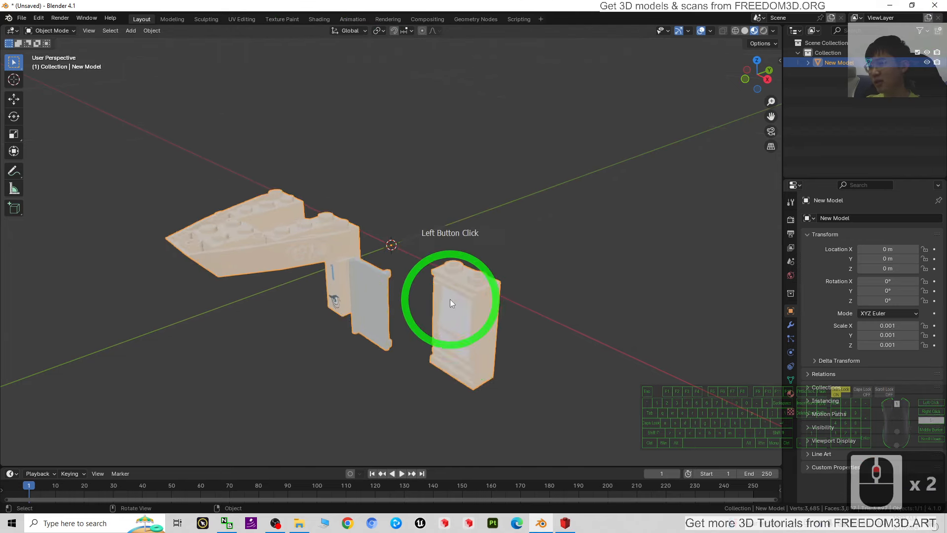
scroll(450, 299, up, 2)
click(521, 351)
Review the imported model's material slots, including Light_Grey, Trans_Clear and Blue
click(816, 345)
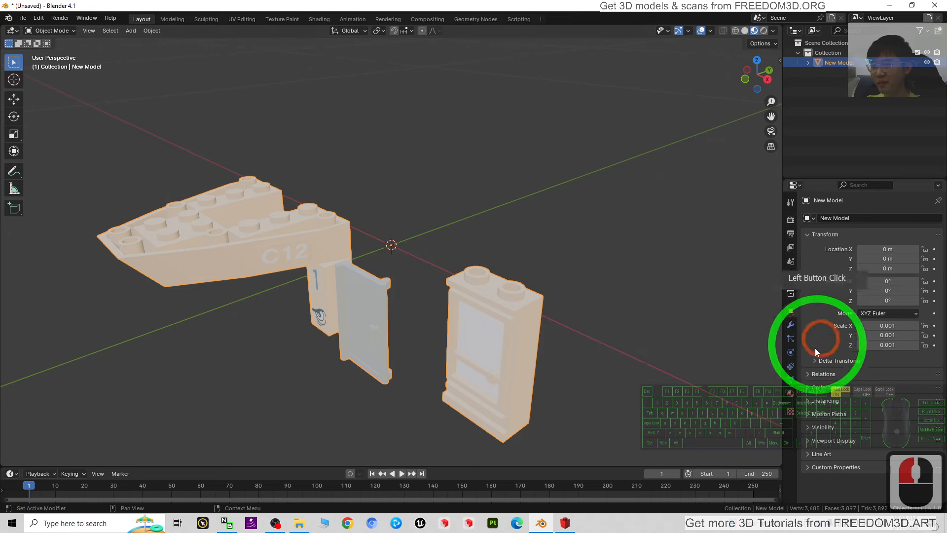
click(791, 393)
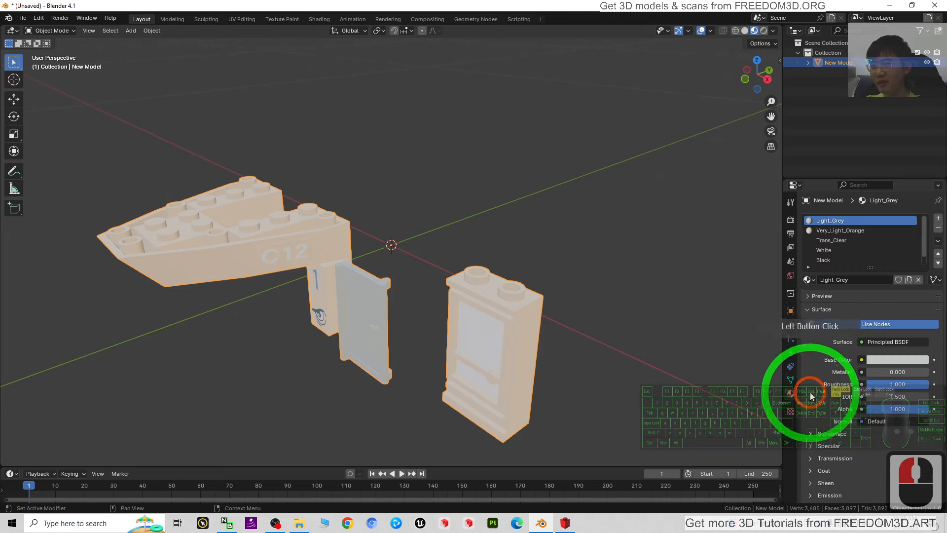
click(831, 221)
click(828, 240)
scroll(820, 258, down, 5)
click(823, 260)
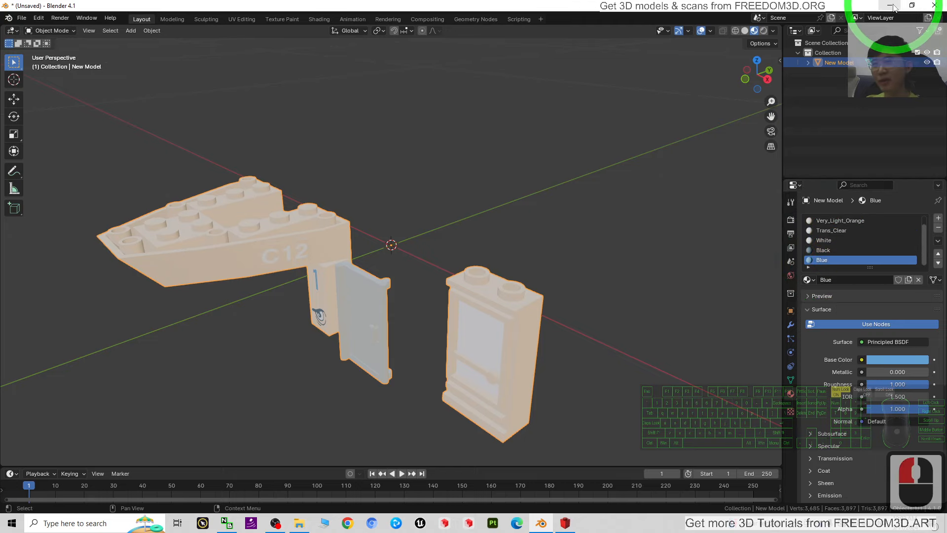
Switch to LeoCAD and export the assembled model to the Desktop as a Wavefront file named New Model v2.obj
click(894, 7)
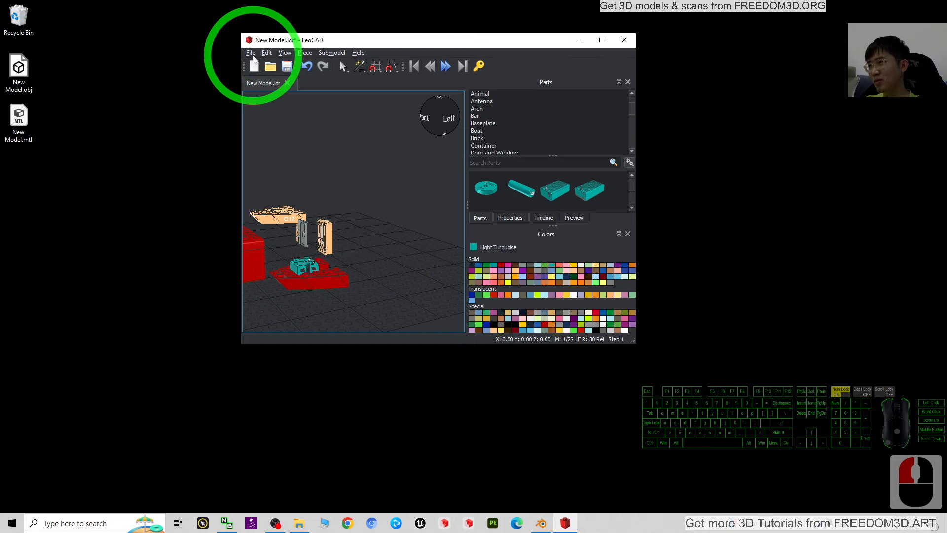
click(250, 53)
click(267, 143)
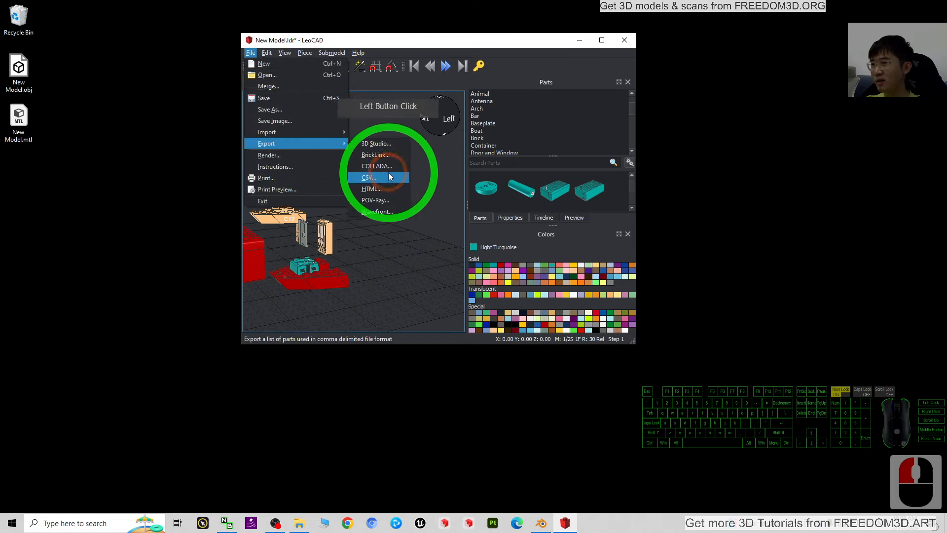
click(377, 212)
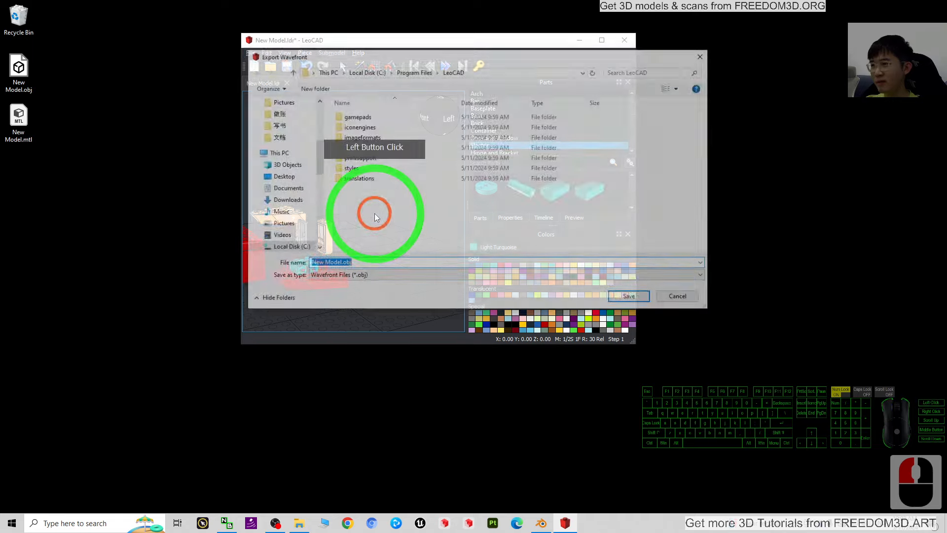
click(280, 178)
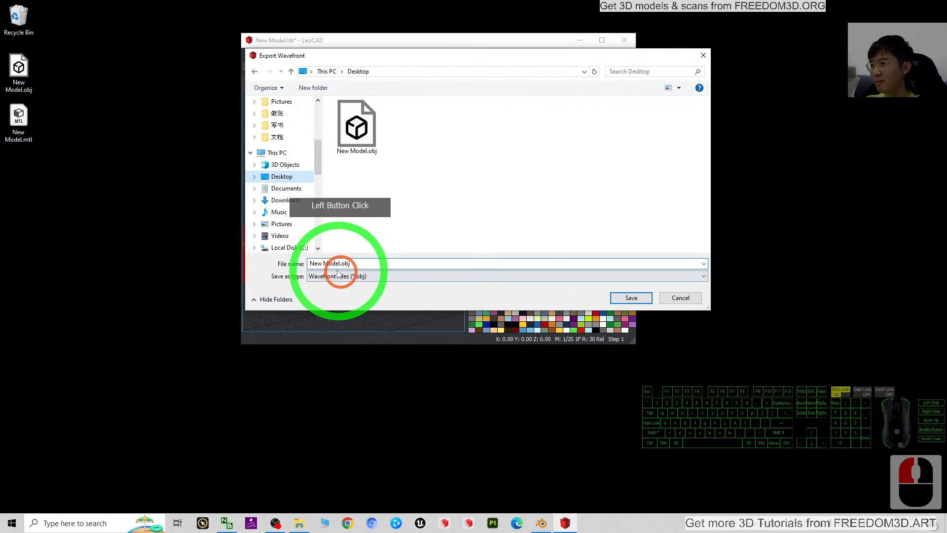
click(339, 264)
click(339, 264)
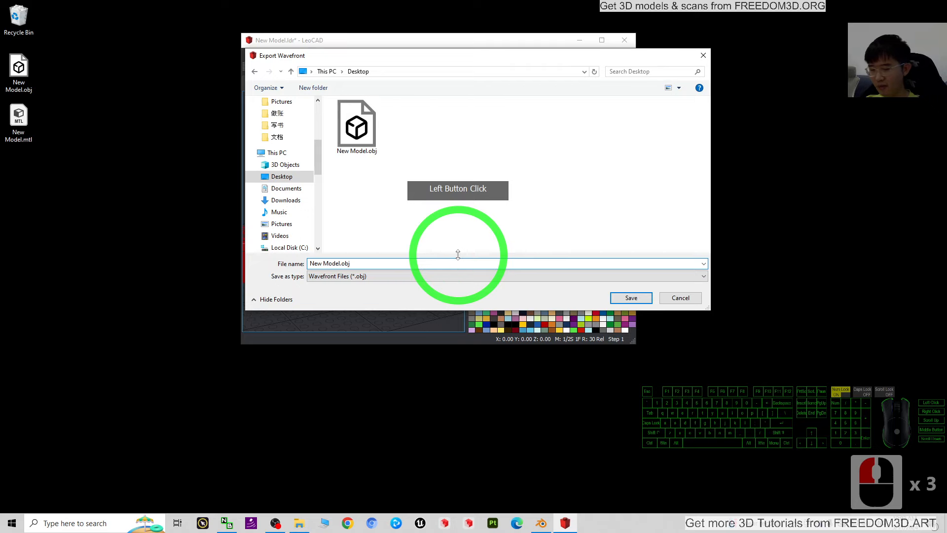
click(632, 298)
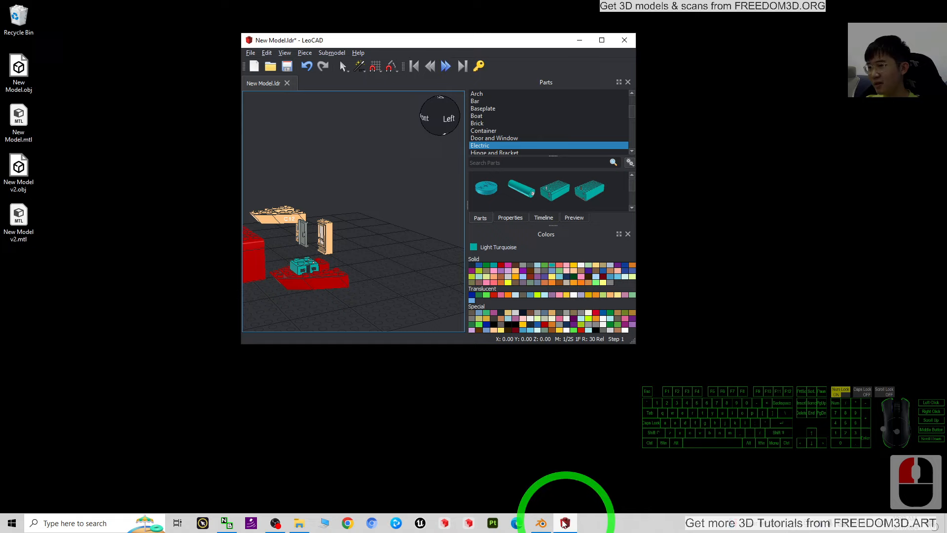
Launch a second Blender session and delete all the default objects from its scene
click(541, 523)
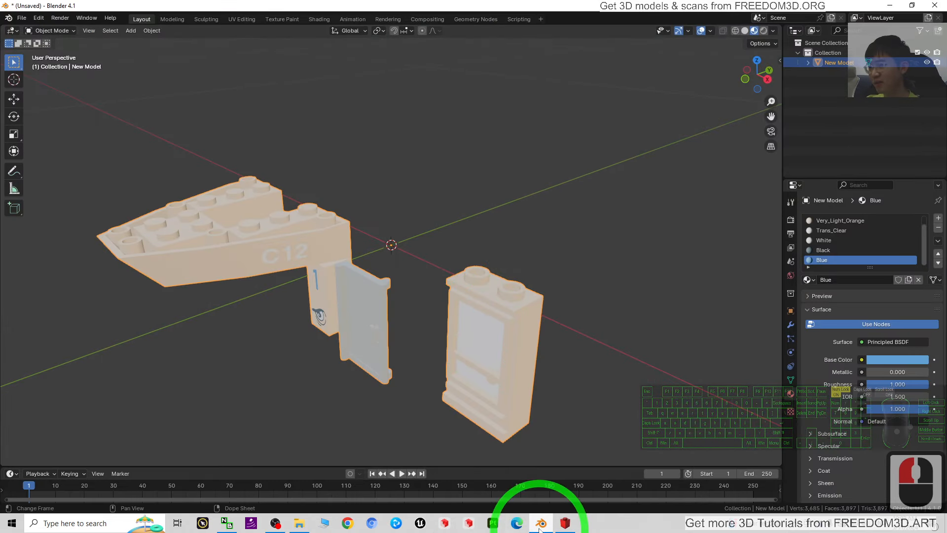
right_click(541, 524)
click(475, 256)
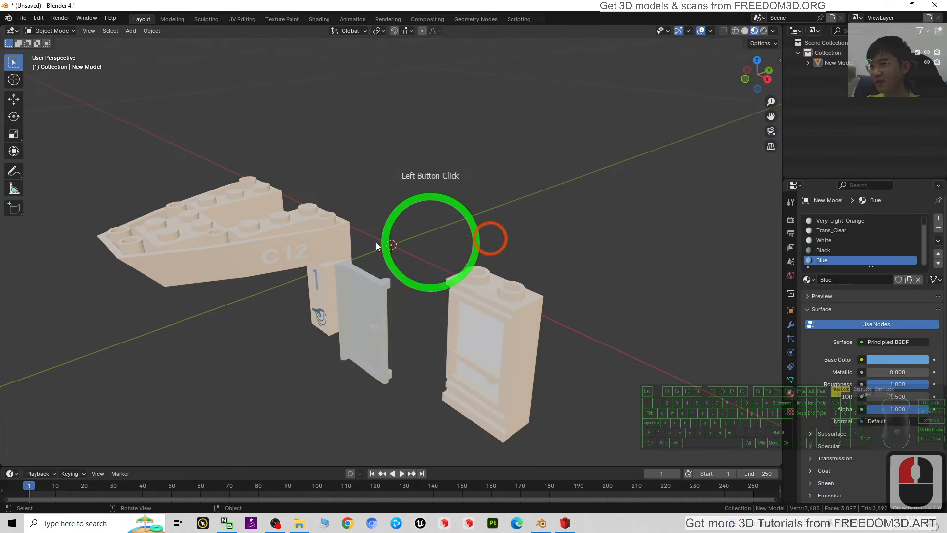
right_click(541, 522)
click(520, 474)
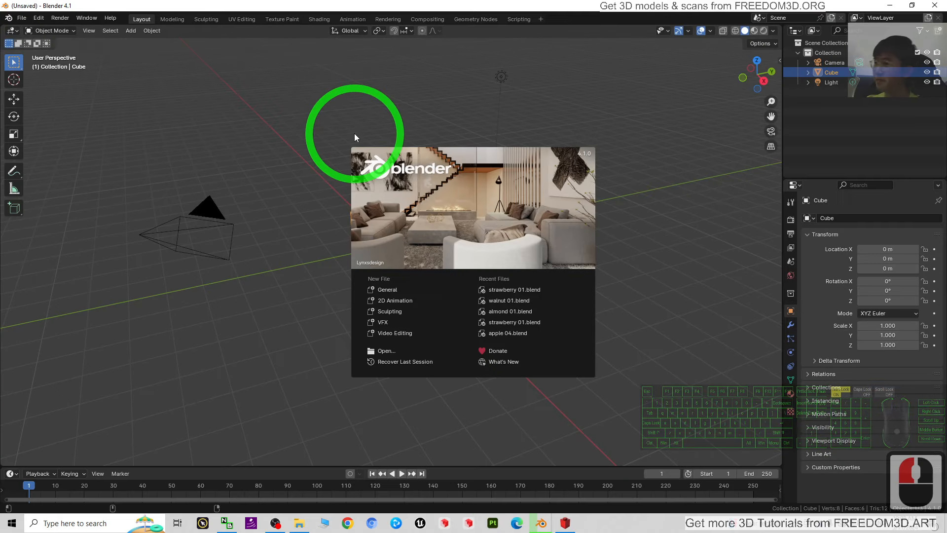
click(320, 153)
key(a)
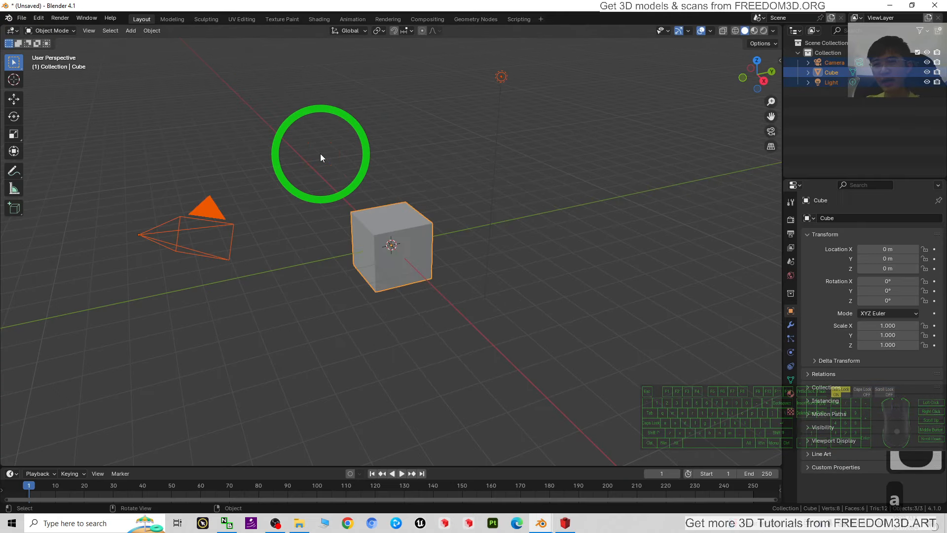
key(Delete)
Try importing New Model v2.obj from the Desktop as Wavefront at a scale of 1.000
click(21, 18)
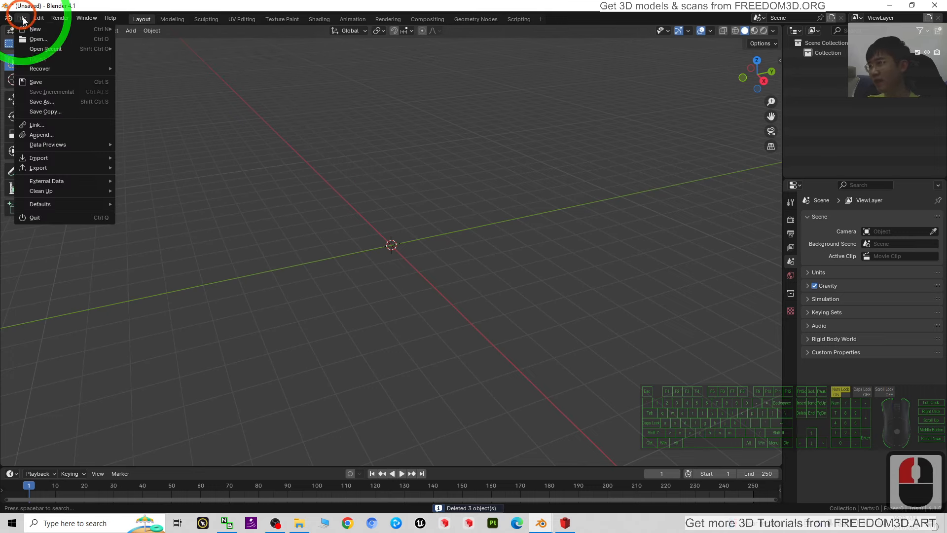
click(39, 158)
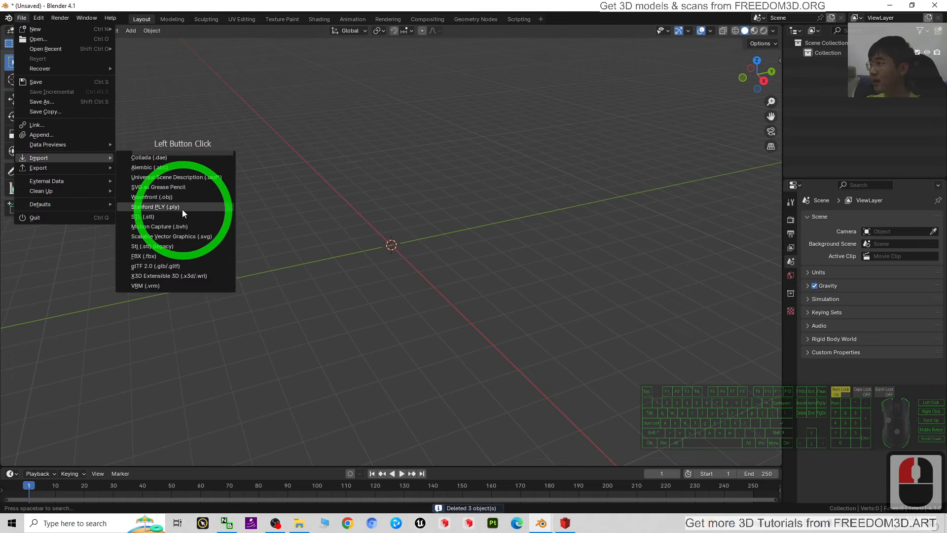
click(164, 198)
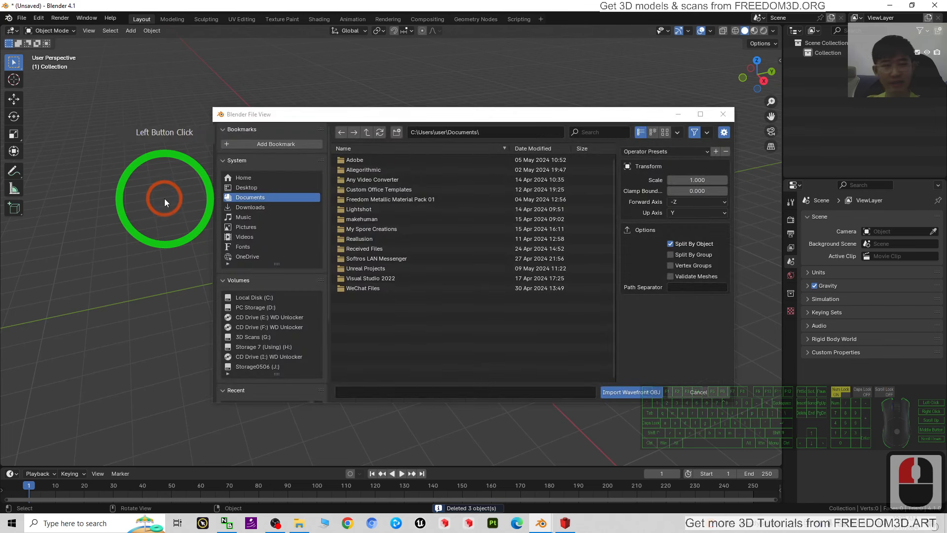
click(241, 187)
click(404, 191)
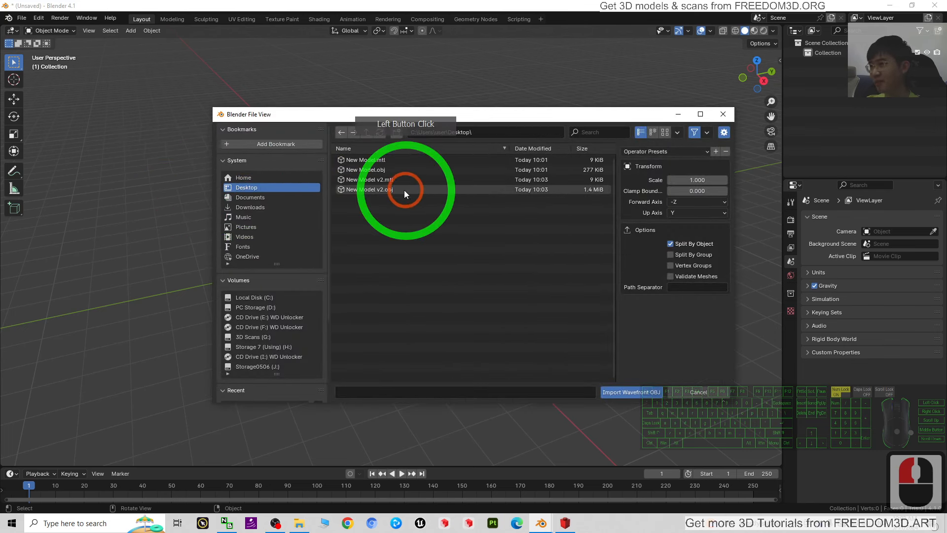
double_click(371, 191)
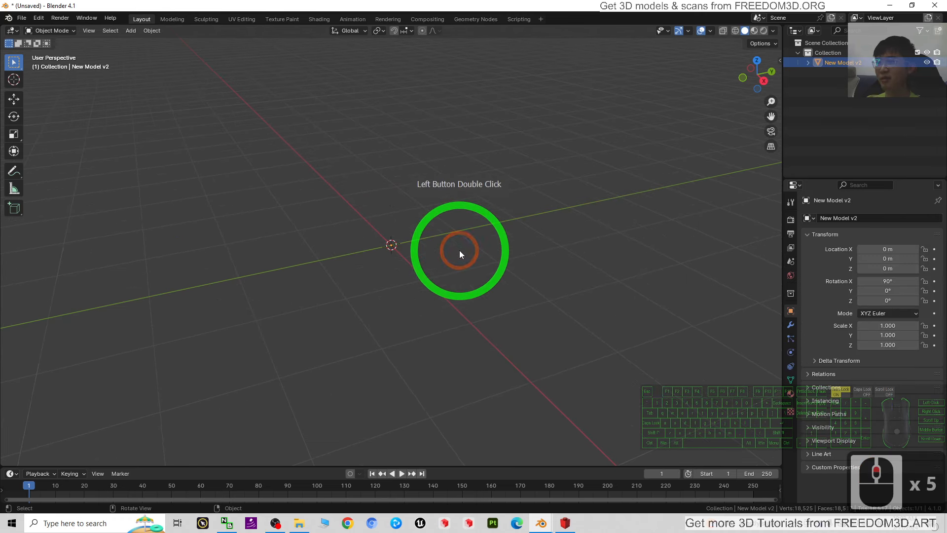
scroll(444, 252, up, 7)
scroll(419, 244, down, 20)
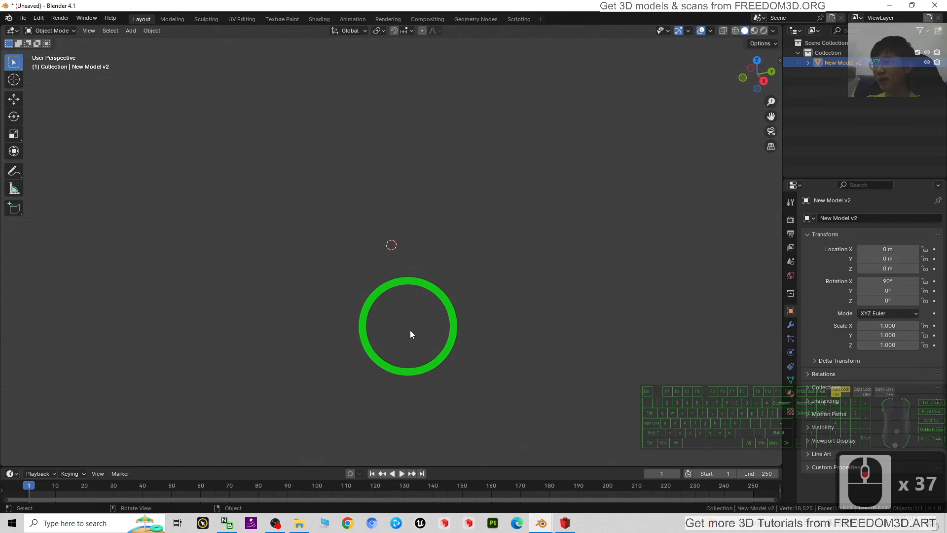
scroll(406, 331, up, 5)
scroll(476, 295, down, 4)
scroll(476, 295, up, 10)
click(474, 284)
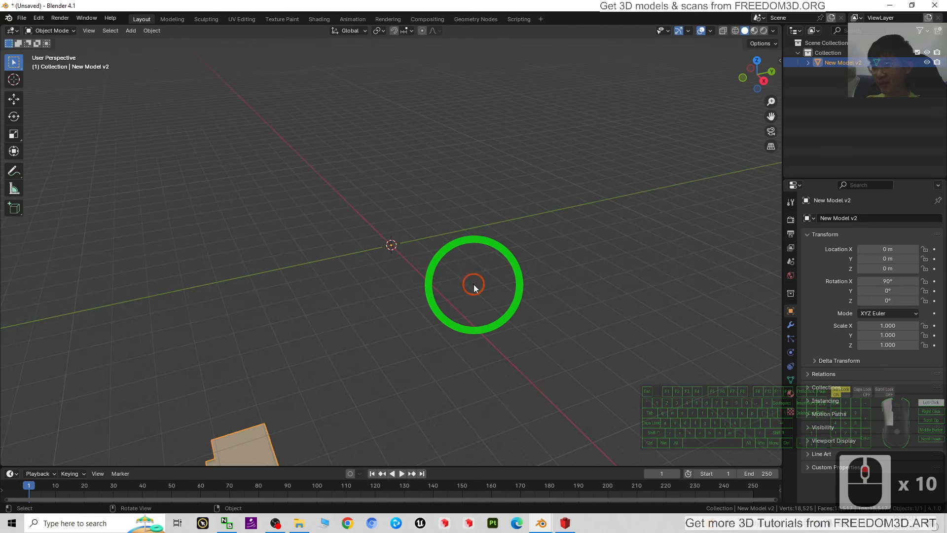
Undo the import of the oversized model
key(ctrl+z)
key(ctrl+z)
scroll(432, 236, up, 13)
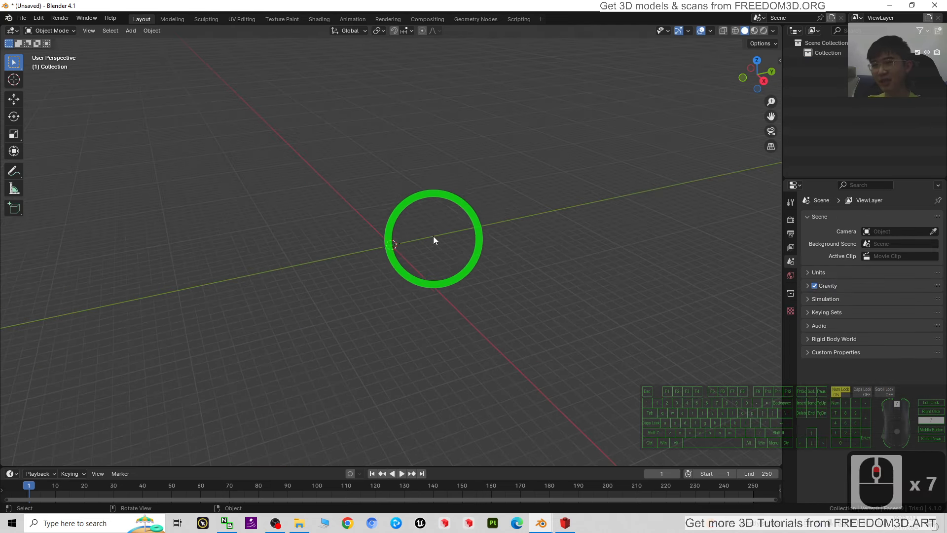
Import New Model v2.obj from the Desktop as Wavefront with the scale set to 0.001
click(22, 18)
click(38, 158)
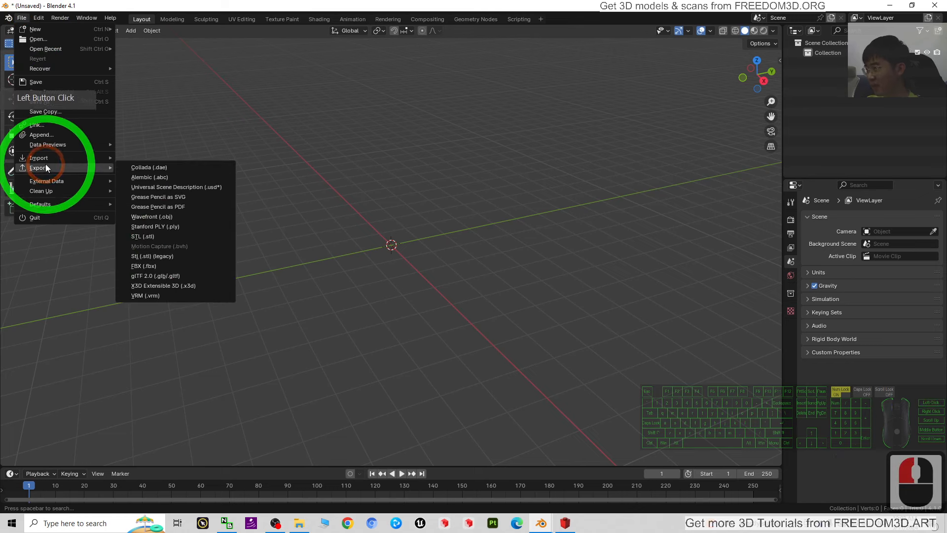
click(144, 264)
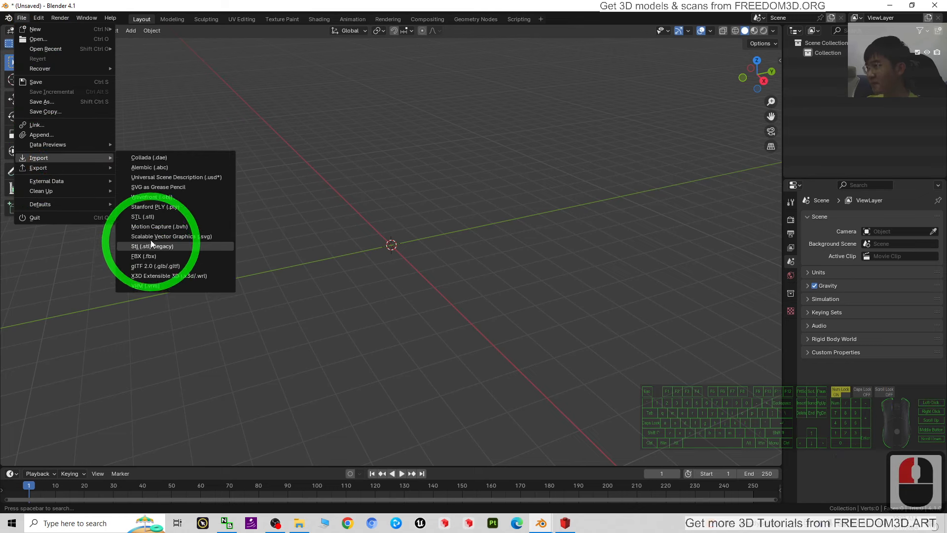
click(168, 197)
click(528, 189)
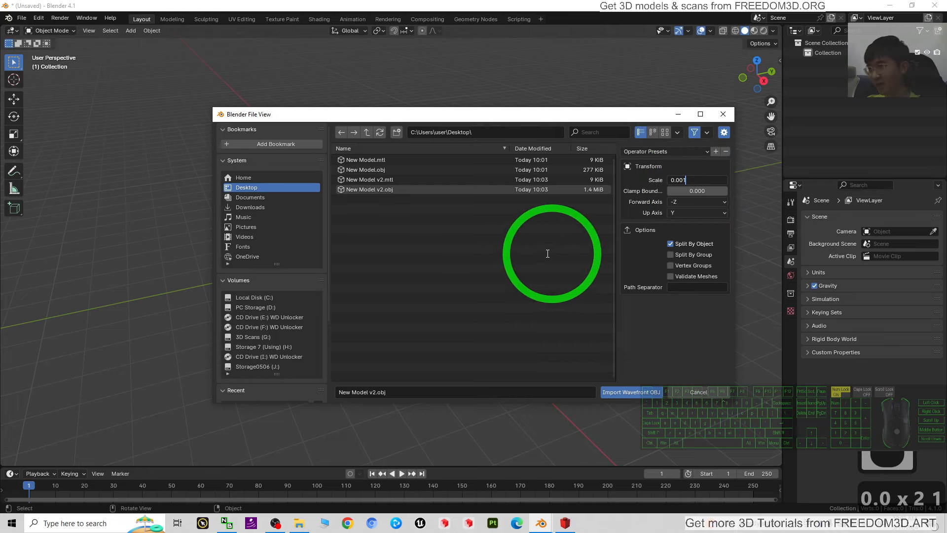
click(658, 193)
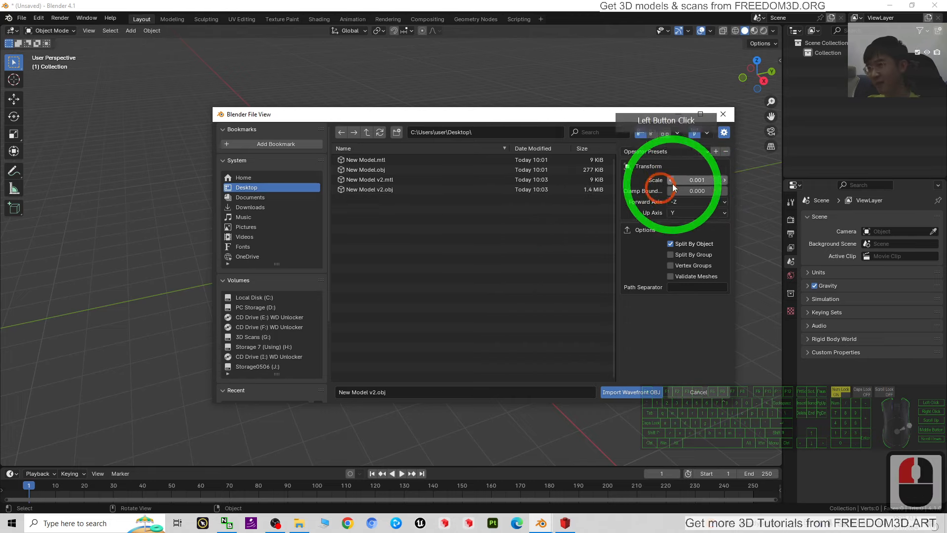
double_click(380, 190)
Set the imported model's X rotation to 0° so that the bricks stand upright
scroll(457, 254, up, 10)
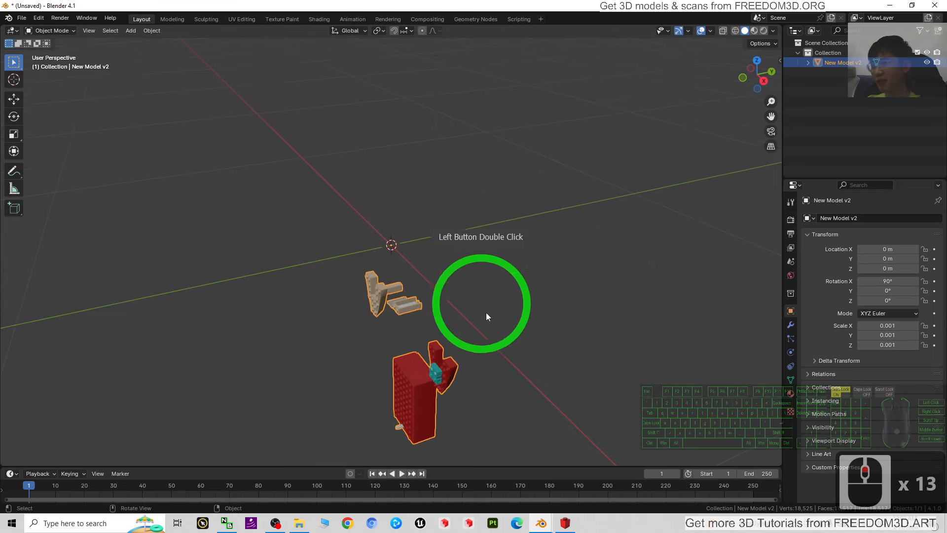
shift+middle_drag(511, 365, 440, 242)
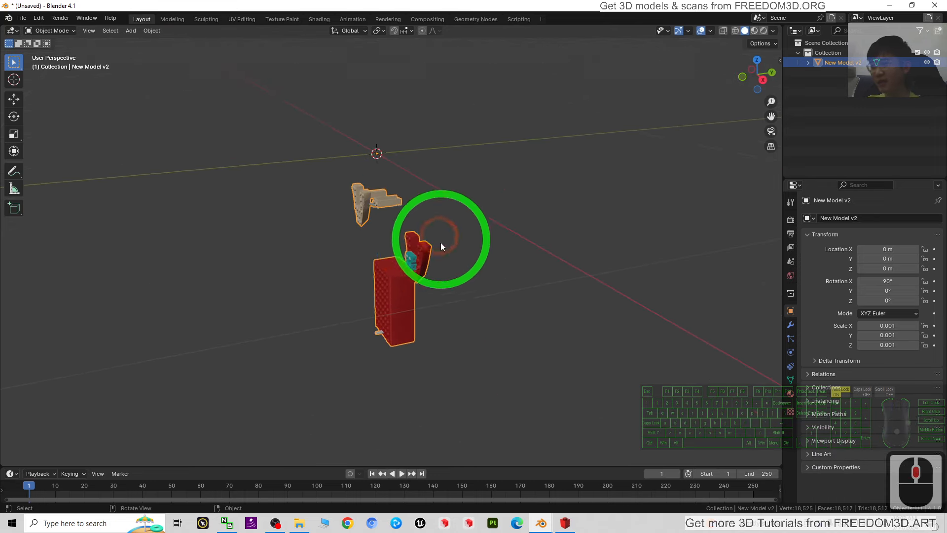
scroll(436, 244, up, 2)
click(396, 314)
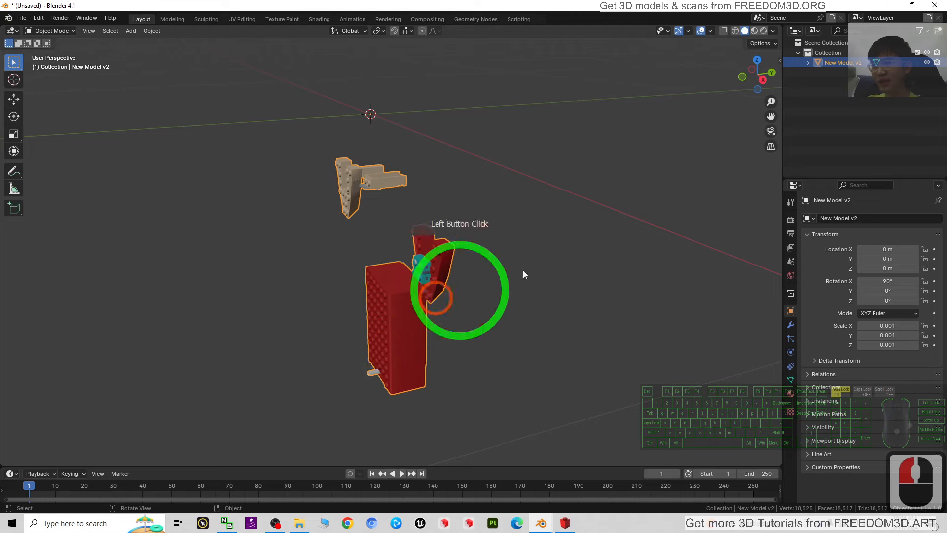
text(0)
key(Return)
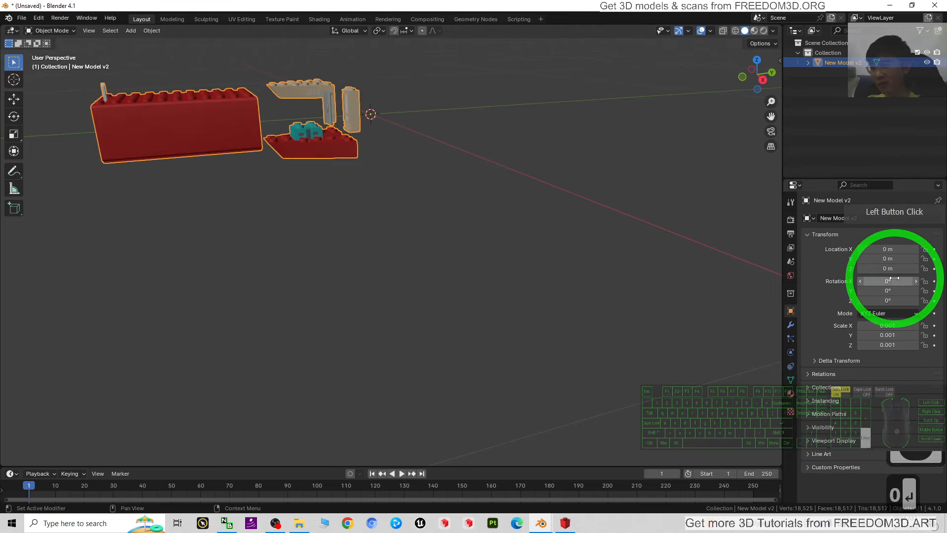
shift+middle_drag(353, 125, 512, 317)
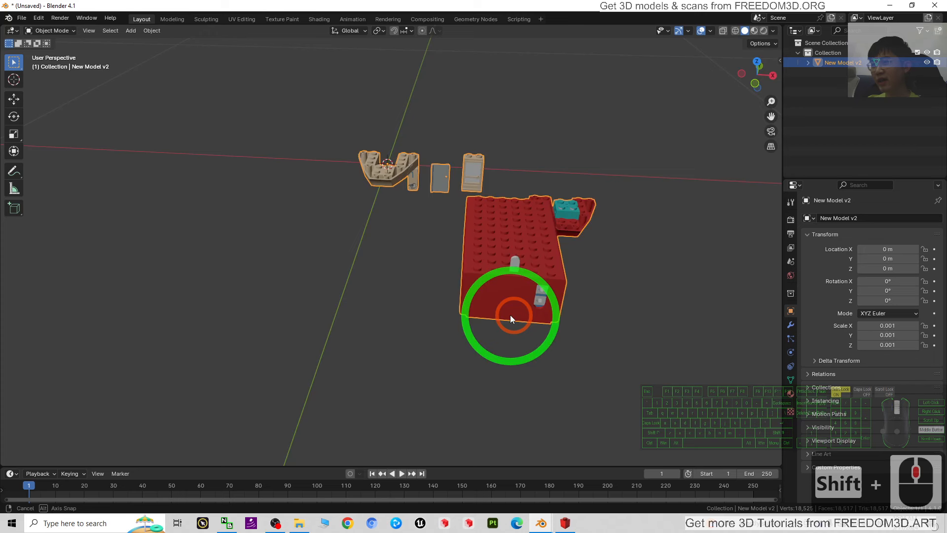
scroll(653, 289, up, 4)
shift+middle_drag(689, 295, 566, 398)
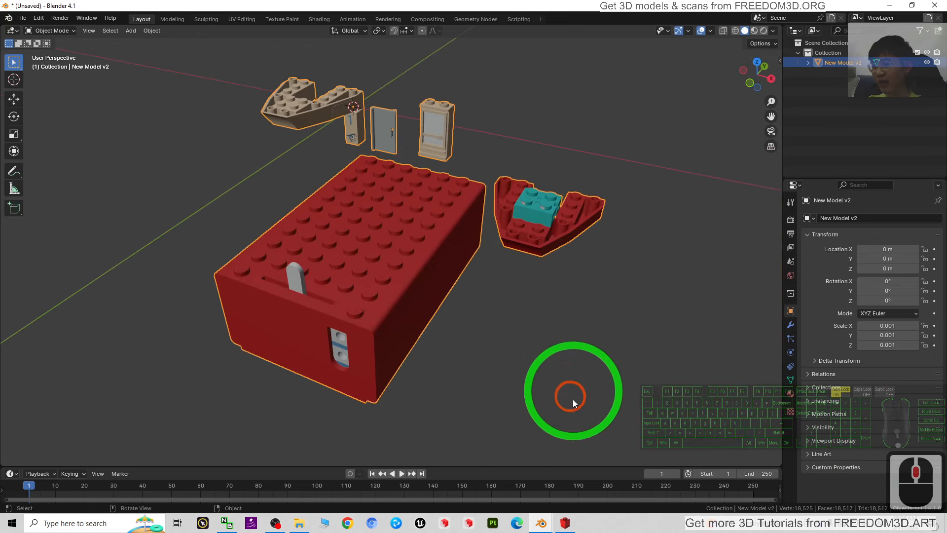
Switch to LeoCAD, maximise its window and browse the Minifig parts category beside the original assembly
click(564, 523)
click(420, 232)
click(602, 40)
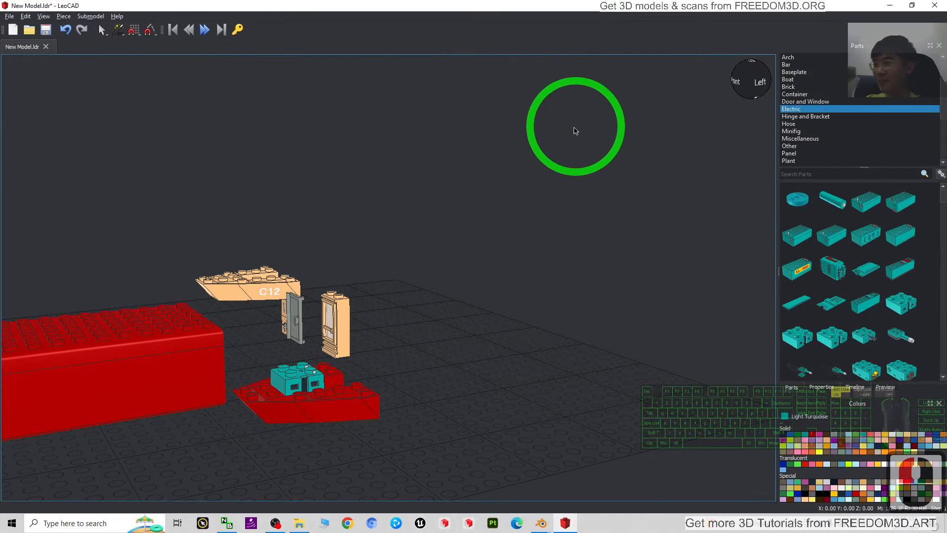
scroll(453, 360, down, 2)
scroll(454, 362, up, 2)
mouse_move(446, 354)
shift+middle_down()
mouse_move(556, 326)
mouse_move(457, 356)
shift+middle_up()
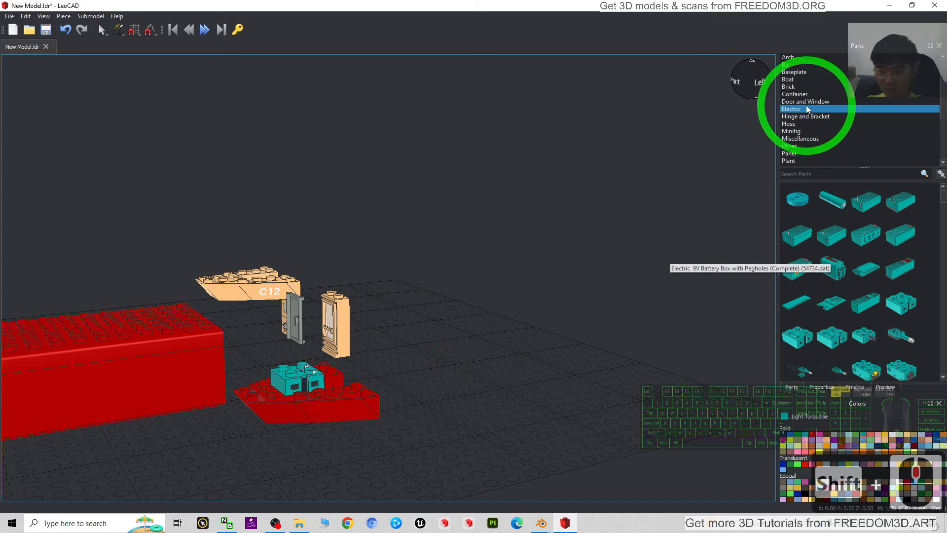
click(799, 130)
click(796, 148)
click(792, 129)
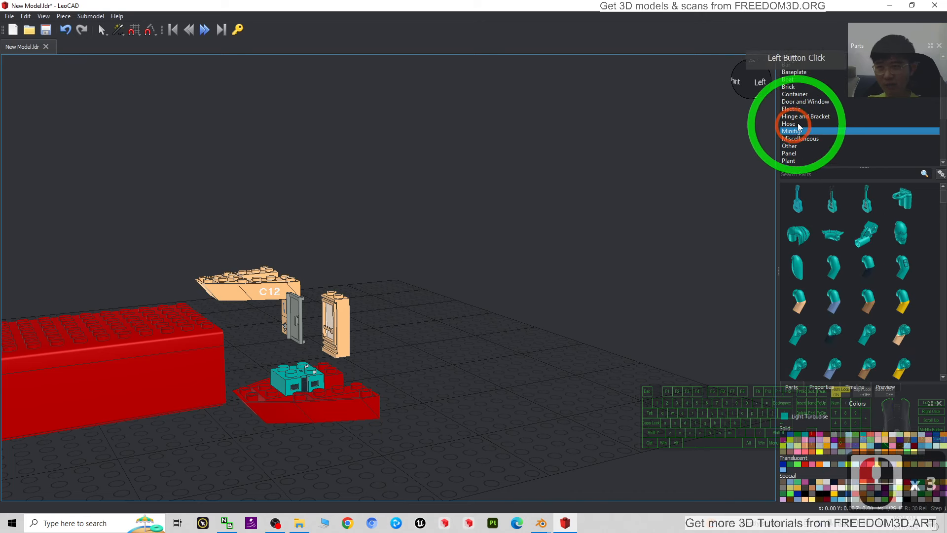
Return to Blender and examine the imported parts from several angles, including the red boat base with the turquoise brick
click(333, 398)
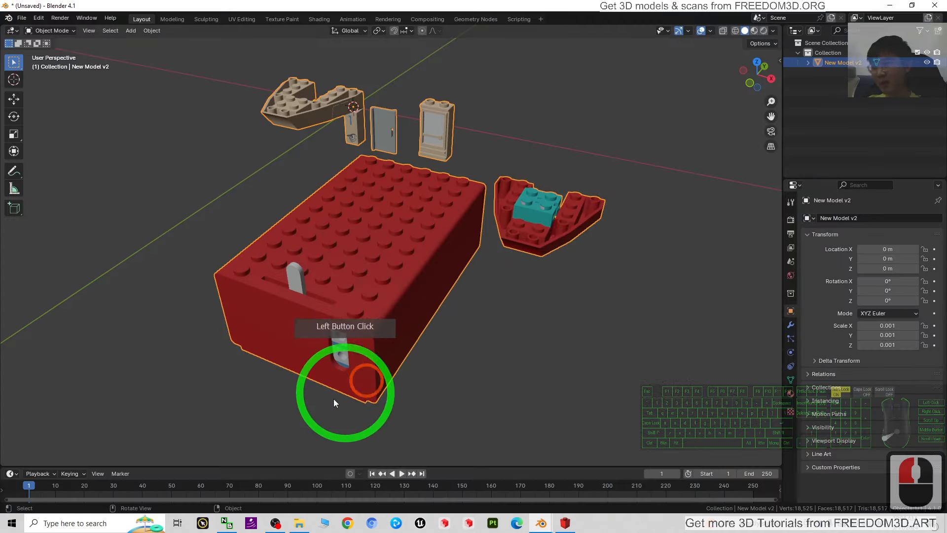
click(406, 286)
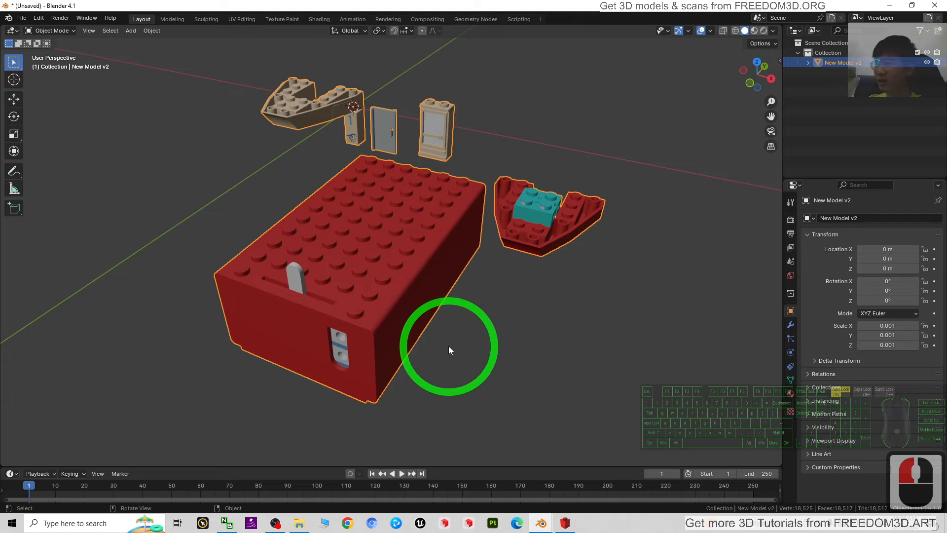
scroll(446, 347, down, 5)
scroll(447, 345, up, 2)
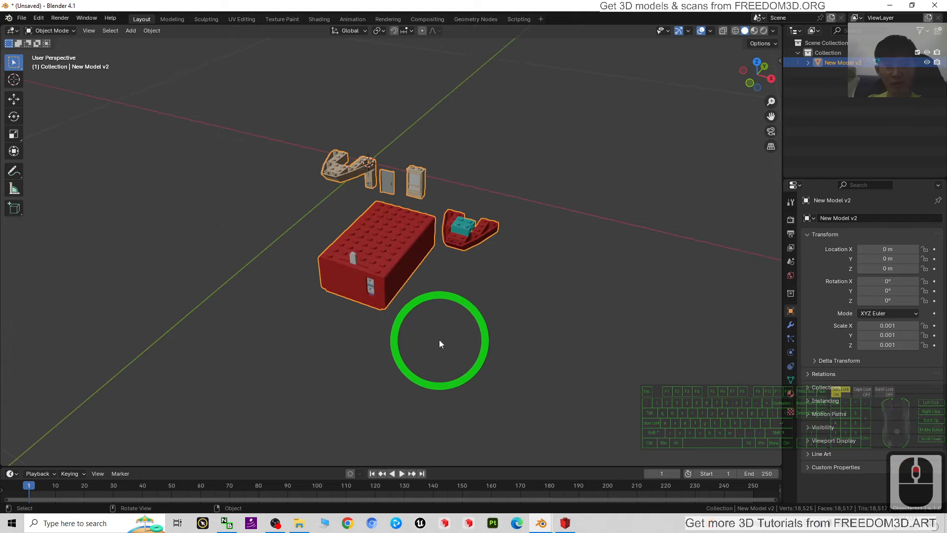
middle_drag(449, 321, 589, 347)
middle_drag(647, 232, 535, 236)
scroll(444, 227, up, 2)
click(498, 257)
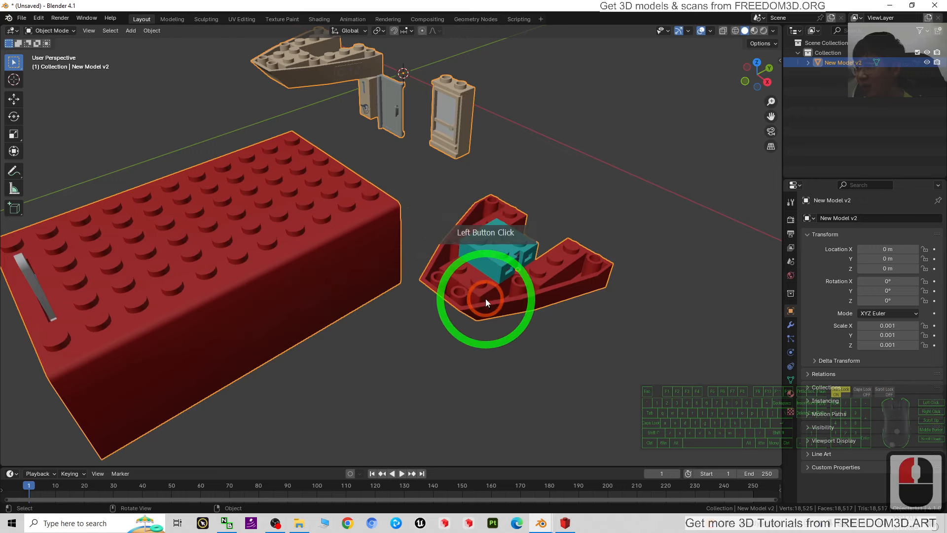
Select several parts of the imported OBJ model to check whether they form one object
double_click(481, 269)
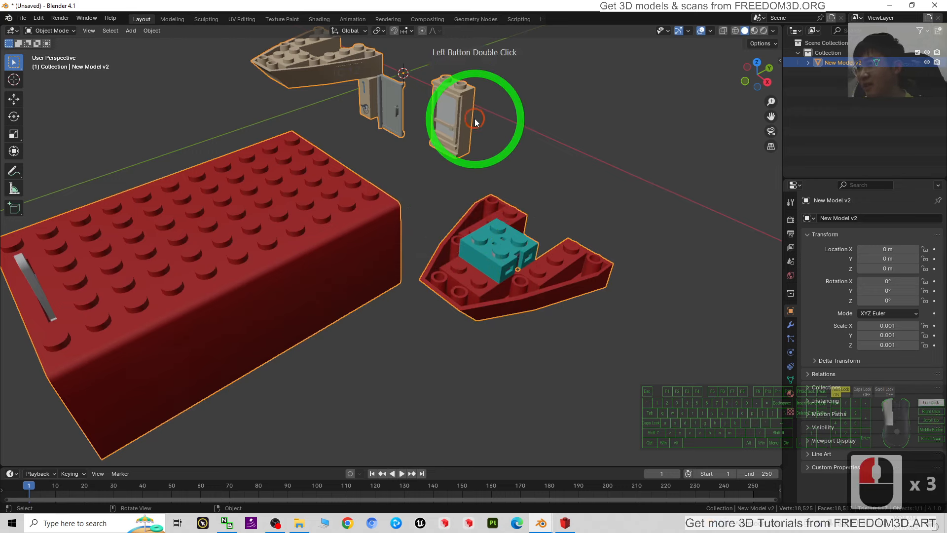
click(566, 514)
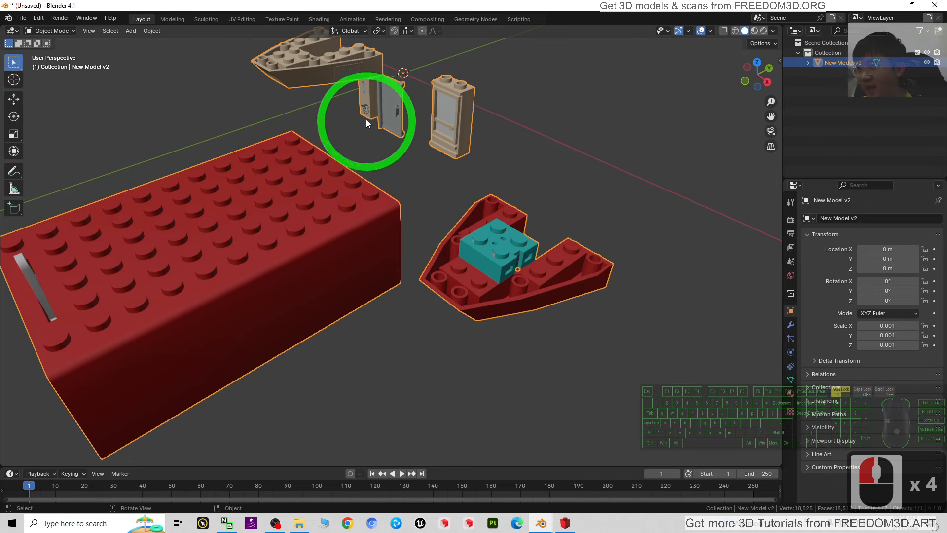
scroll(361, 296, down, 3)
click(317, 259)
Switch to LeoCAD and export the model in COLLADA format to the Desktop as New Model v2.dae
click(565, 521)
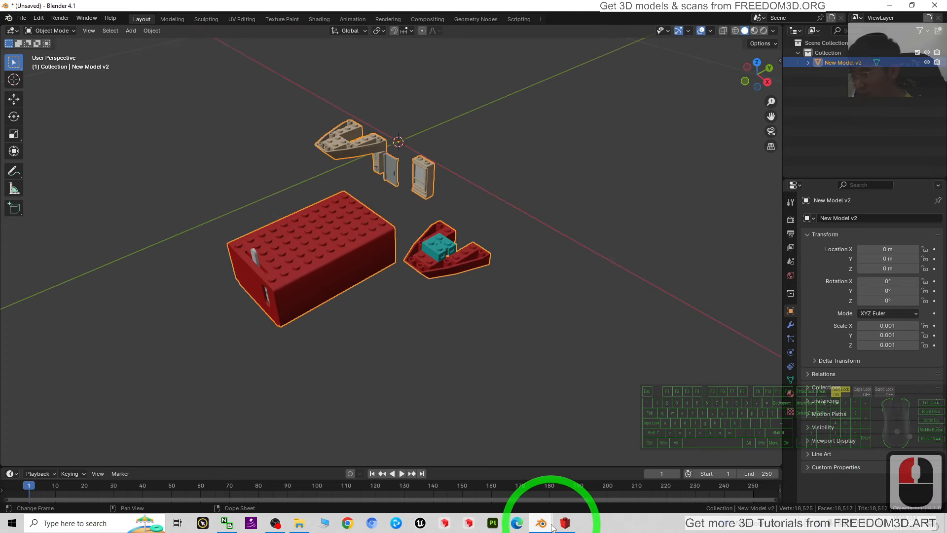
click(21, 6)
click(10, 17)
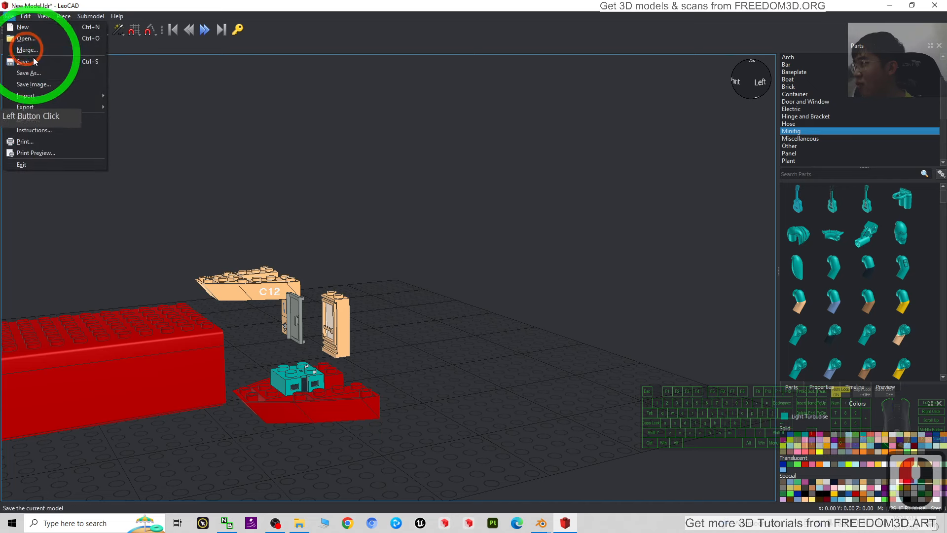
click(52, 107)
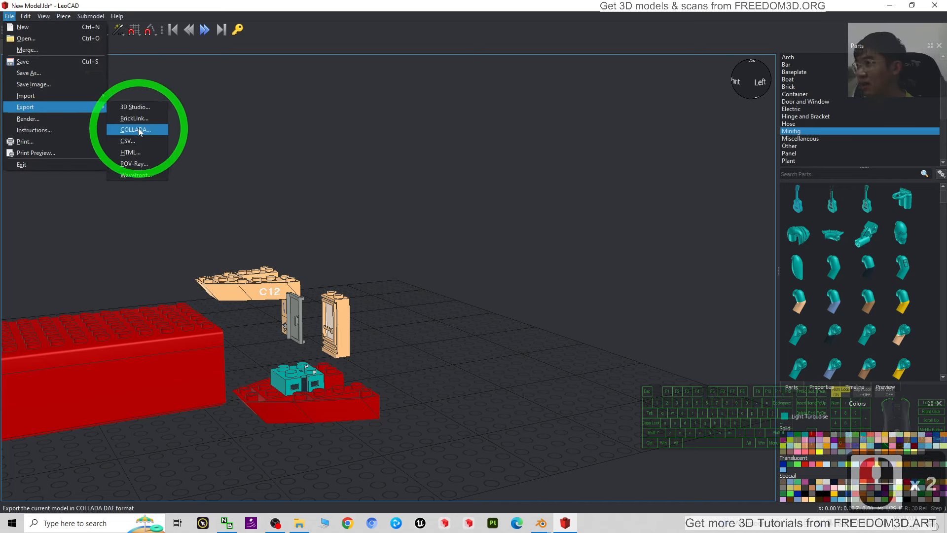
click(141, 130)
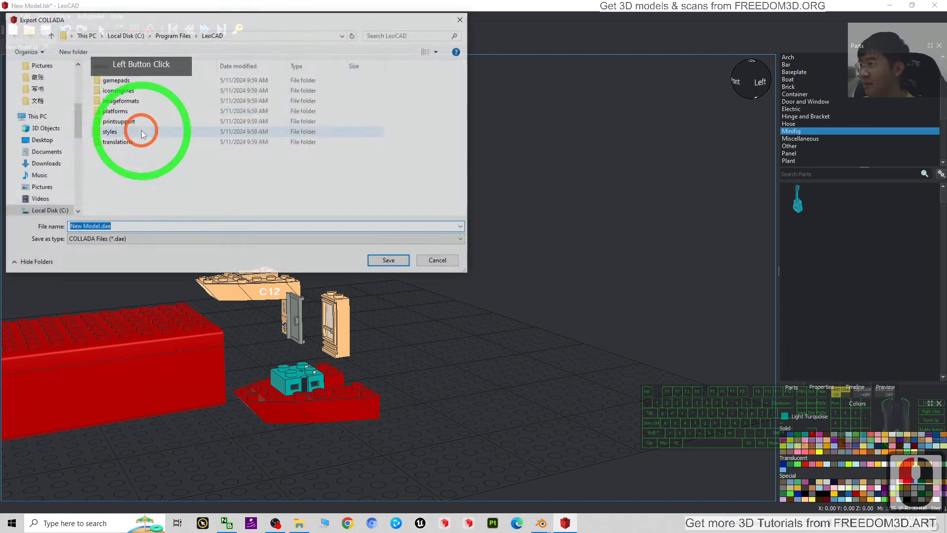
click(40, 140)
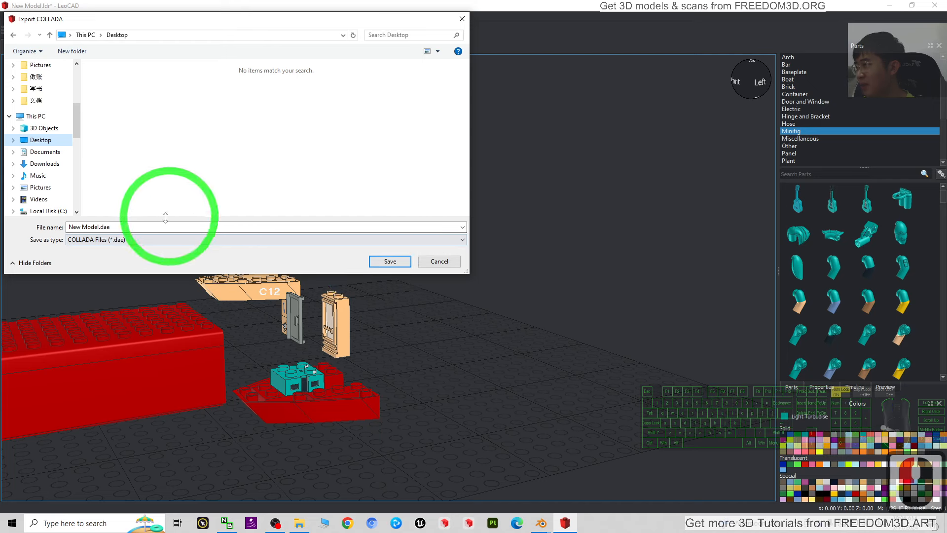
click(99, 225)
text(v2)
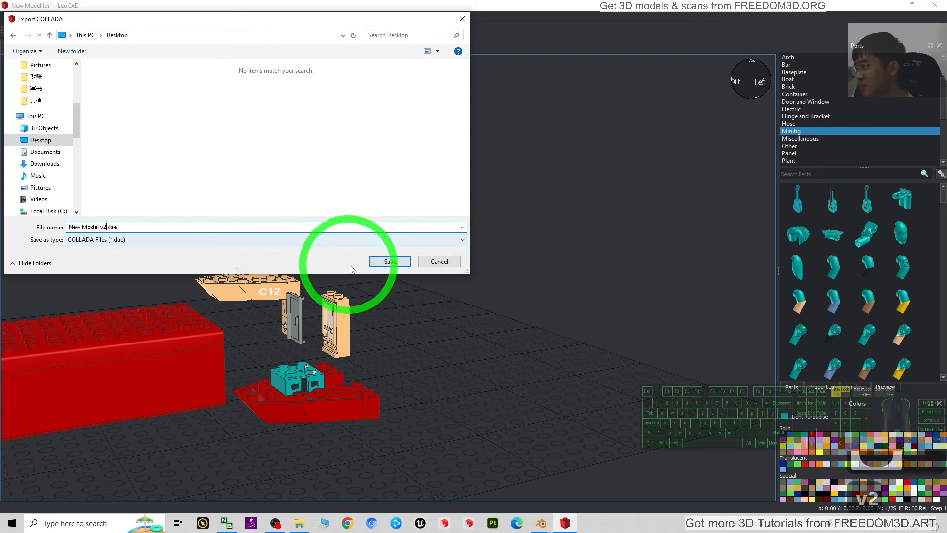
click(390, 262)
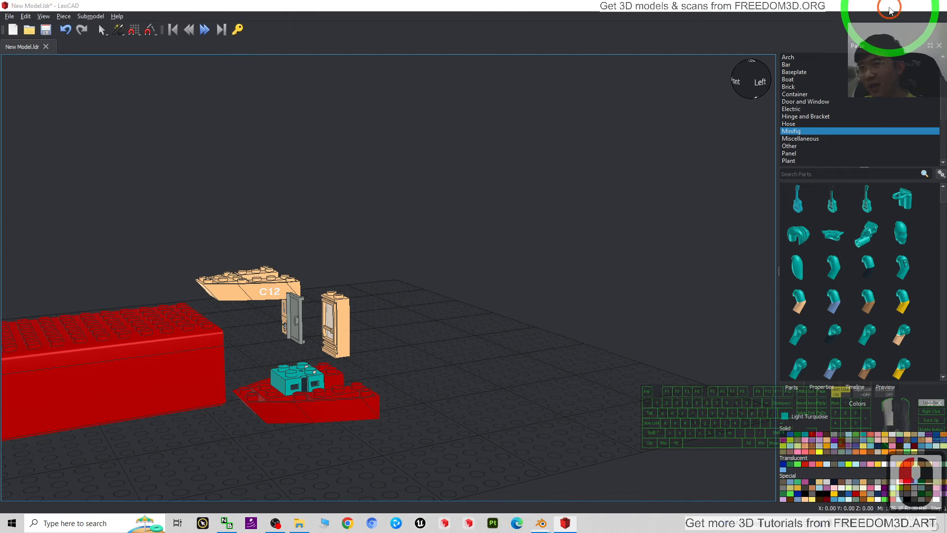
Minimise the open windows and locate the exported New Model v2.dae on the Desktop
click(879, 4)
click(396, 181)
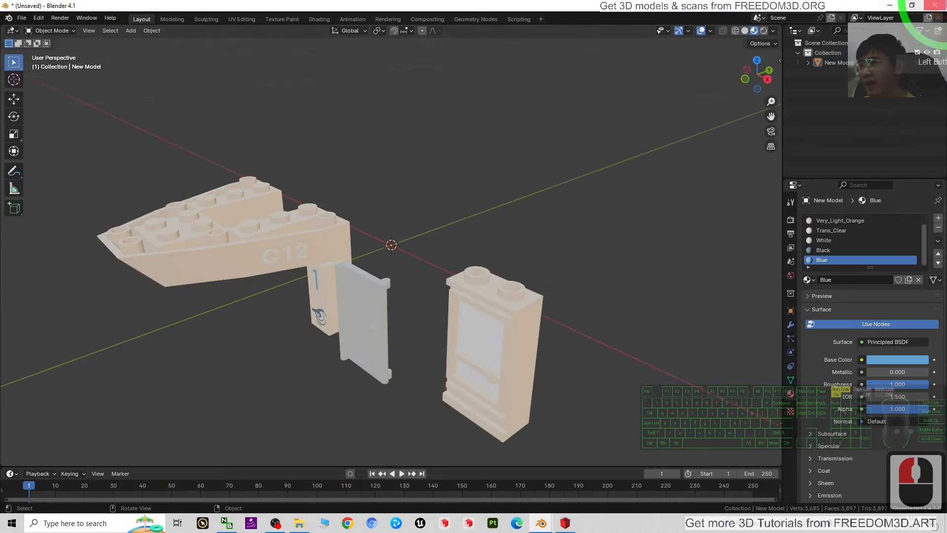
click(889, 5)
click(20, 273)
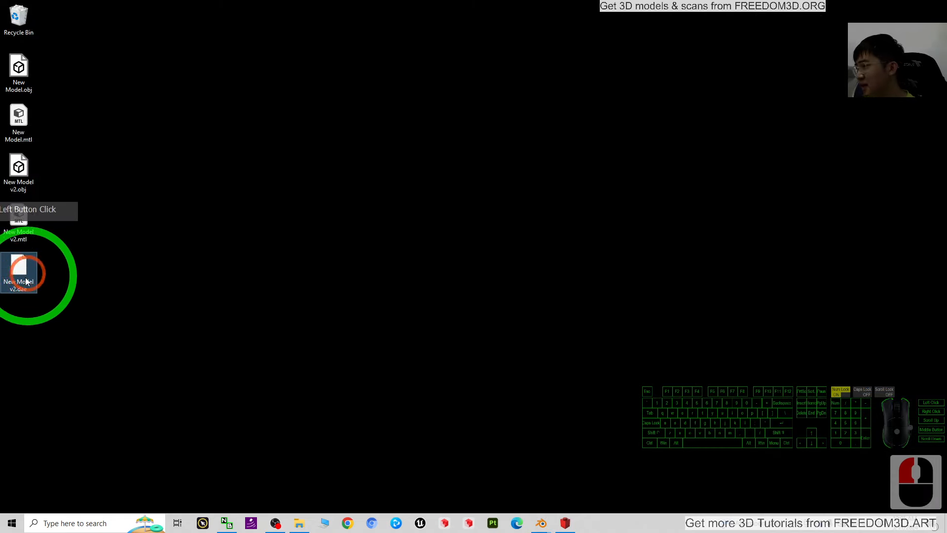
click(395, 404)
Open a new Blender window and delete all the default objects from the scene
click(550, 526)
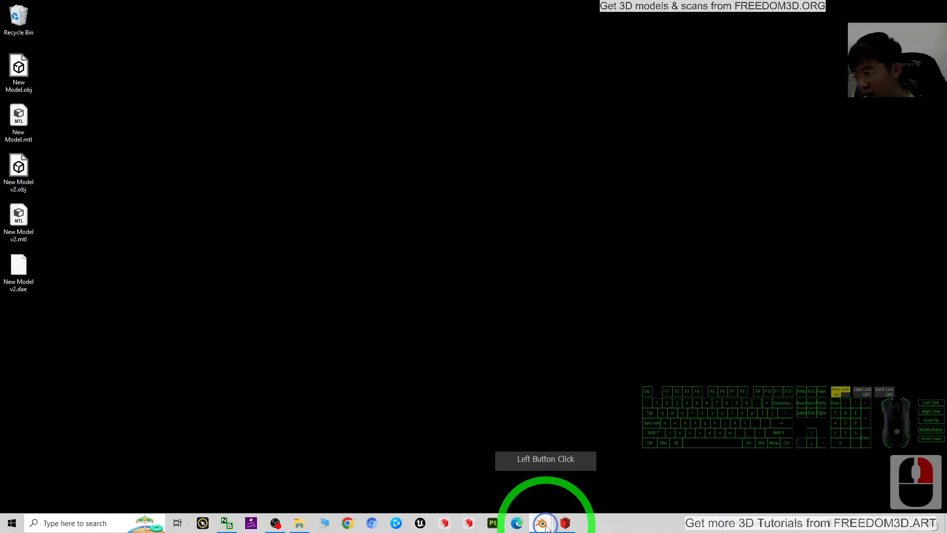
right_click(542, 524)
click(514, 472)
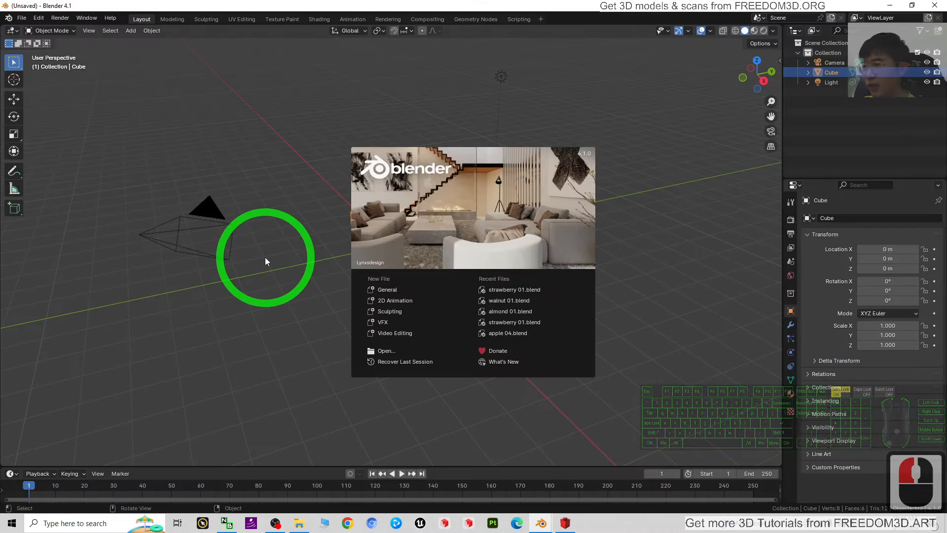
click(455, 368)
key(Delete)
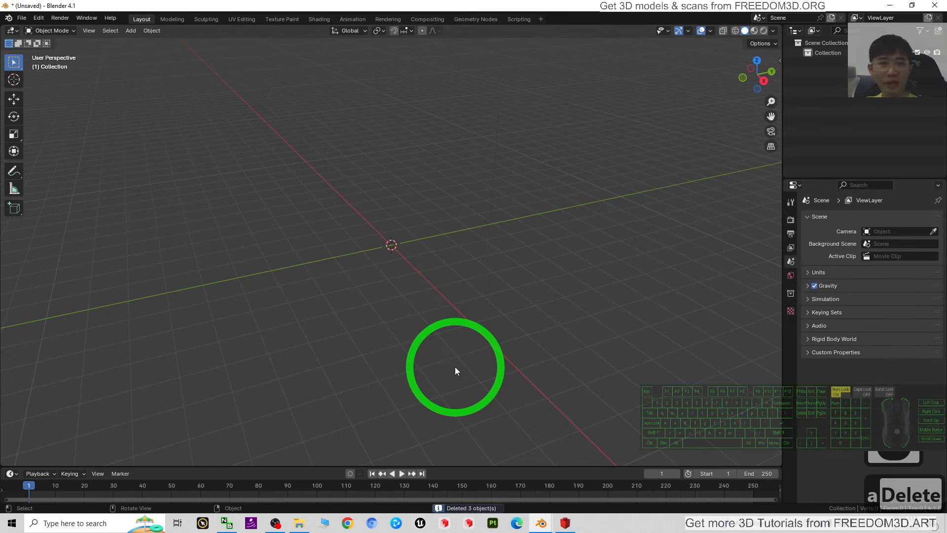
Import New Model v2.dae from the Desktop as a Collada file
click(22, 18)
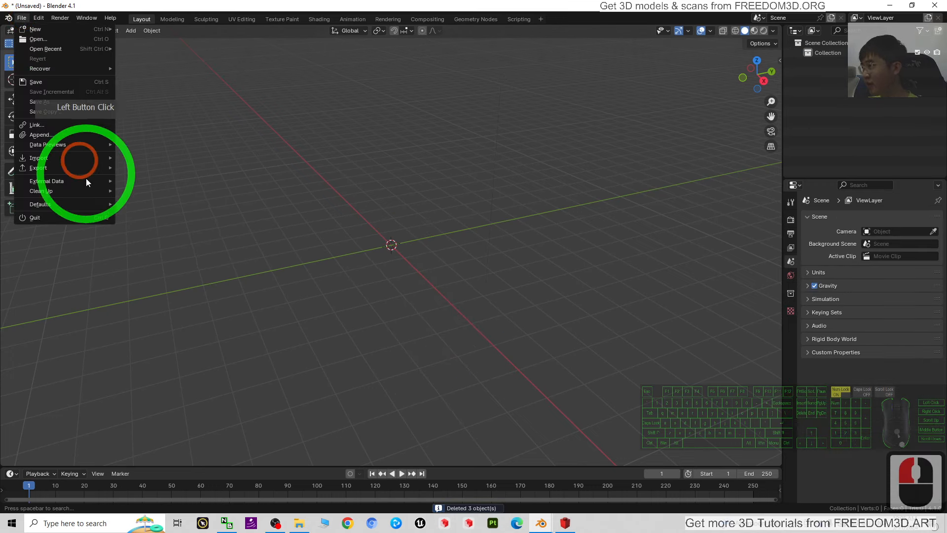
click(58, 158)
click(170, 158)
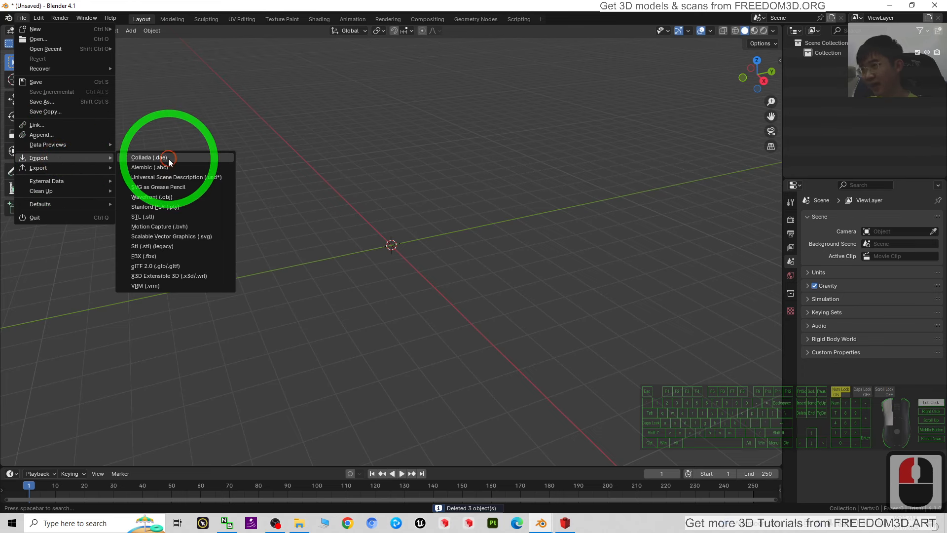
click(243, 187)
click(388, 162)
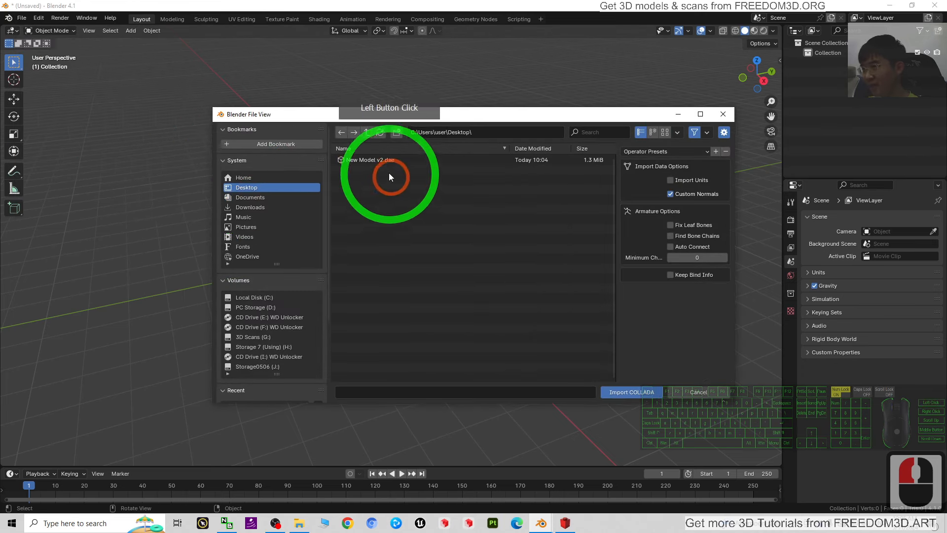
double_click(387, 161)
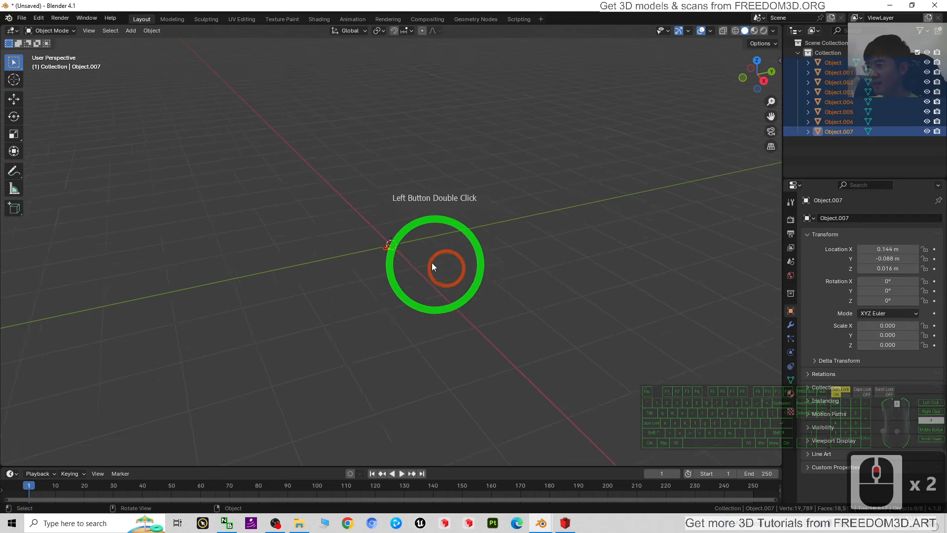
Select the imported boat base, bricks, door and window frame one by one to check whether they are separate objects
scroll(434, 264, up, 20)
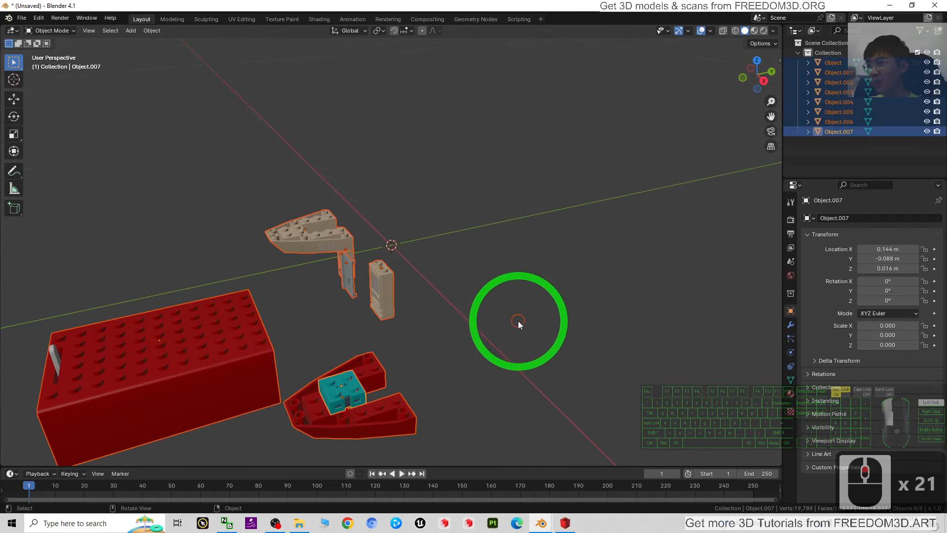
click(332, 394)
click(348, 390)
click(334, 419)
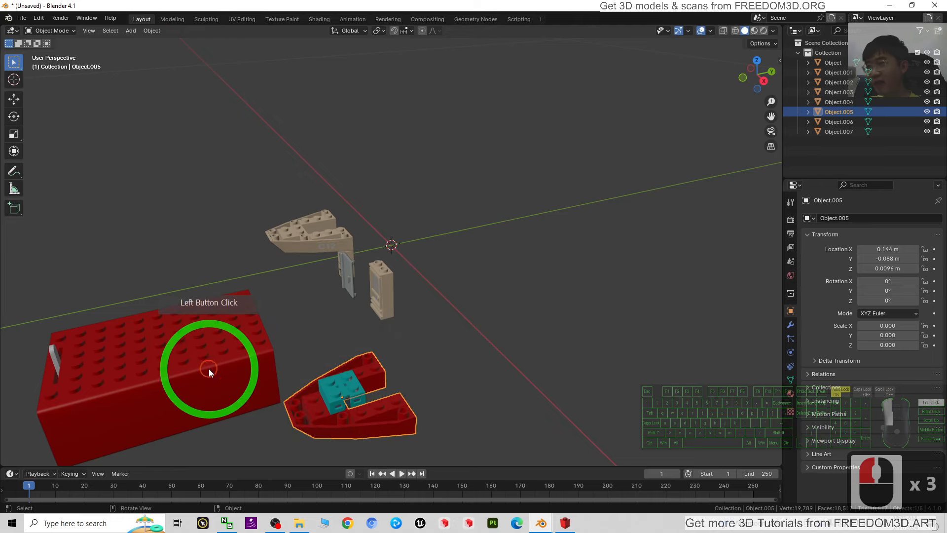
click(54, 353)
click(52, 354)
click(344, 278)
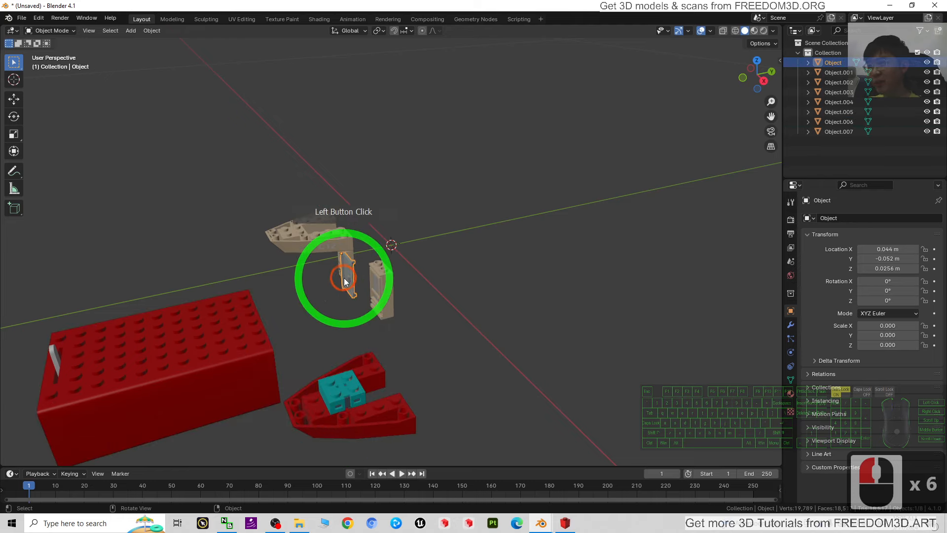
click(385, 287)
middle_drag(384, 289, 389, 377)
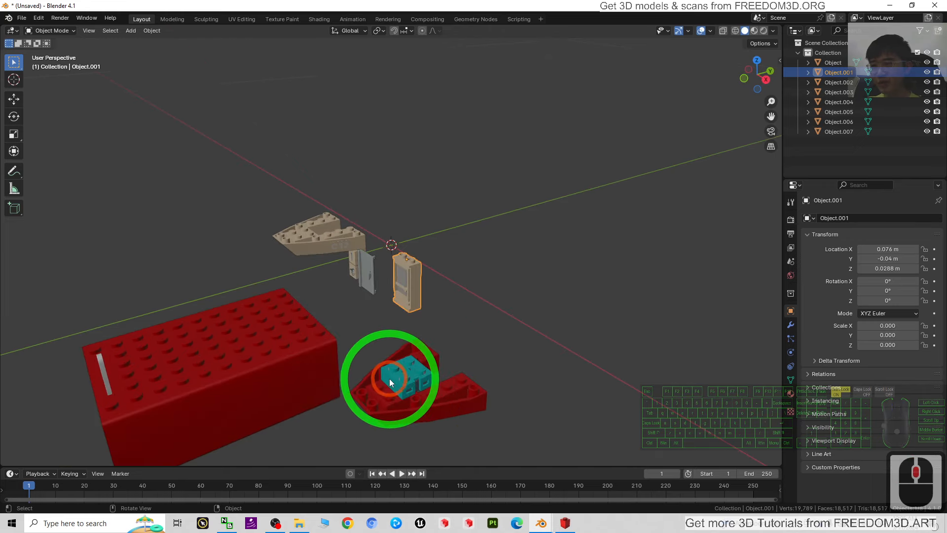
Move the turquoise brick along Y to about -0.057 m, off the red boat base, and rotate it to about -33° around Z
click(402, 380)
click(14, 100)
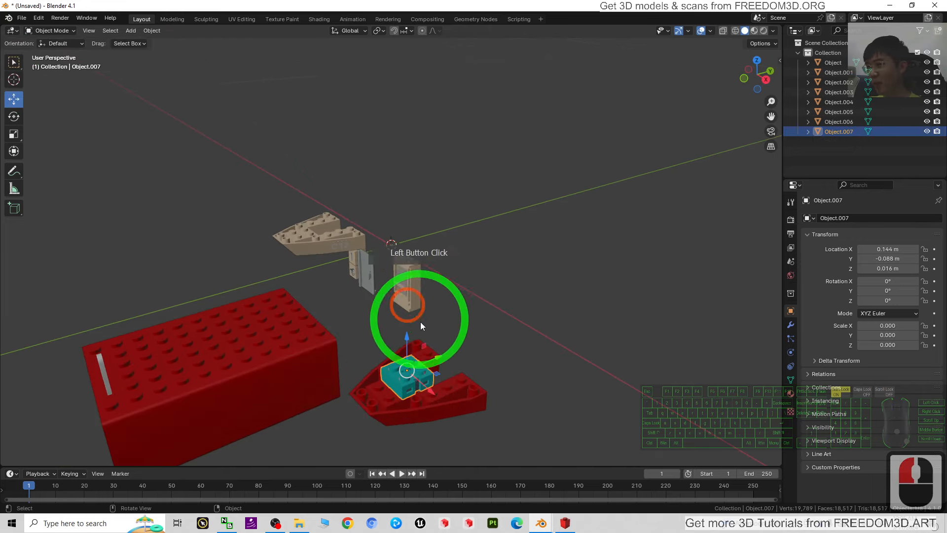
drag(437, 359, 554, 334)
click(14, 117)
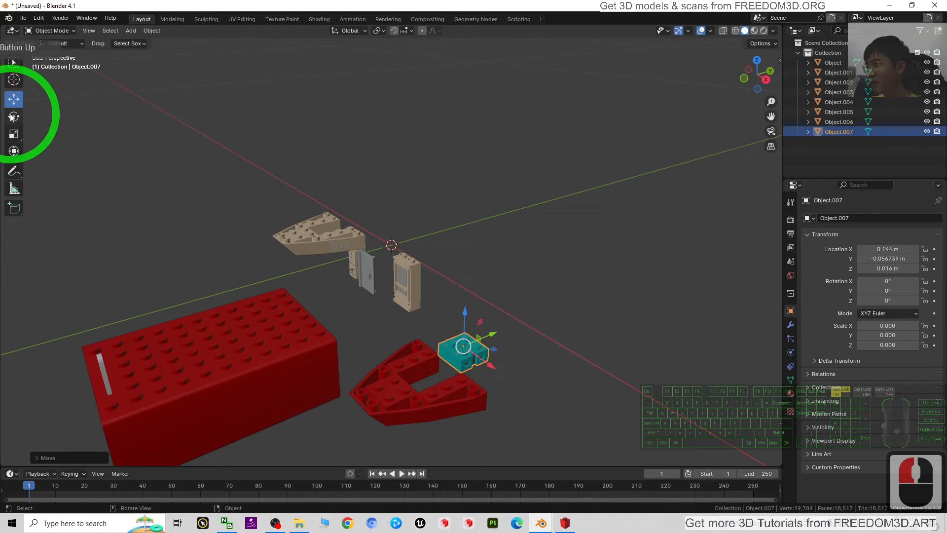
drag(493, 359, 480, 370)
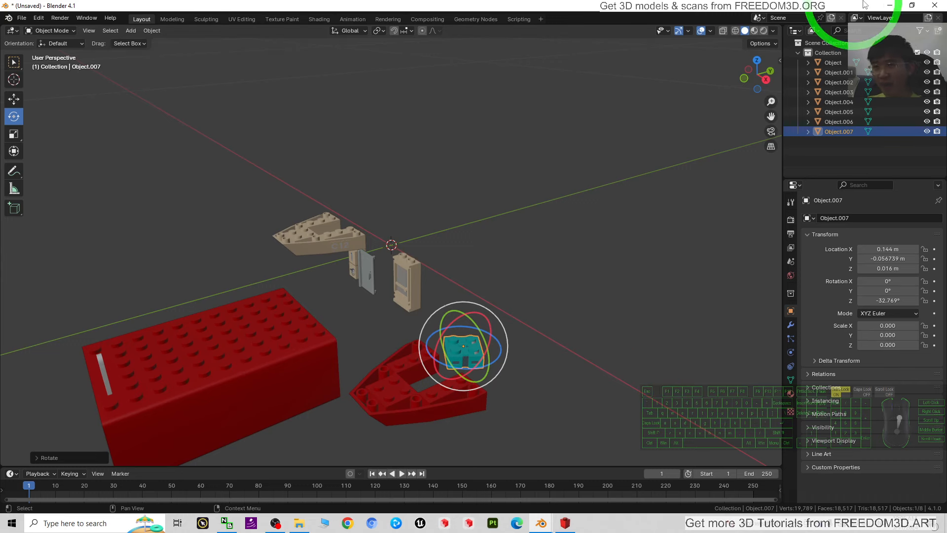
Switch to LeoCAD to view the turquoise brick in the original assembly, and check the exported OBJ, MTL and DAE files on the Desktop
click(891, 6)
click(564, 523)
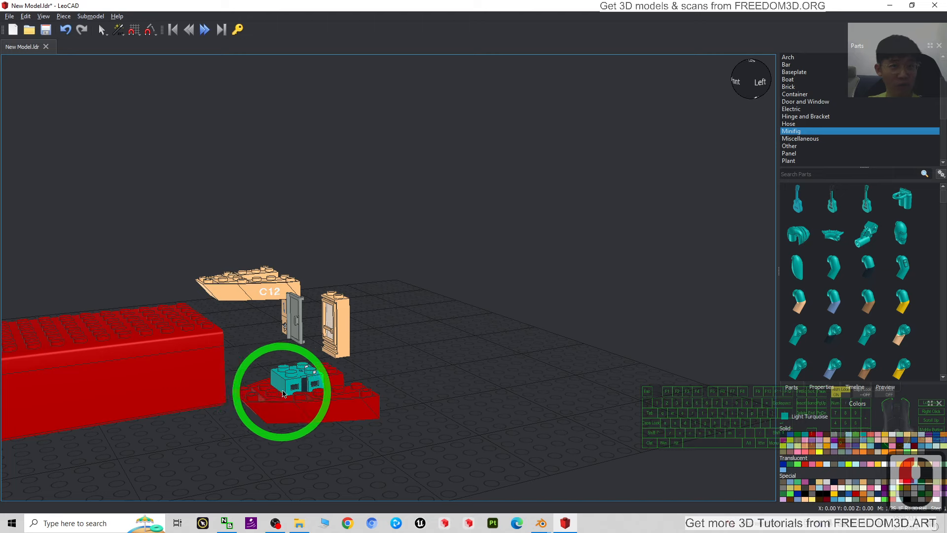
mouse_move(309, 392)
shift+middle_down()
mouse_move(431, 387)
mouse_move(441, 377)
shift+middle_up()
shift+middle_drag(254, 351, 375, 341)
click(564, 524)
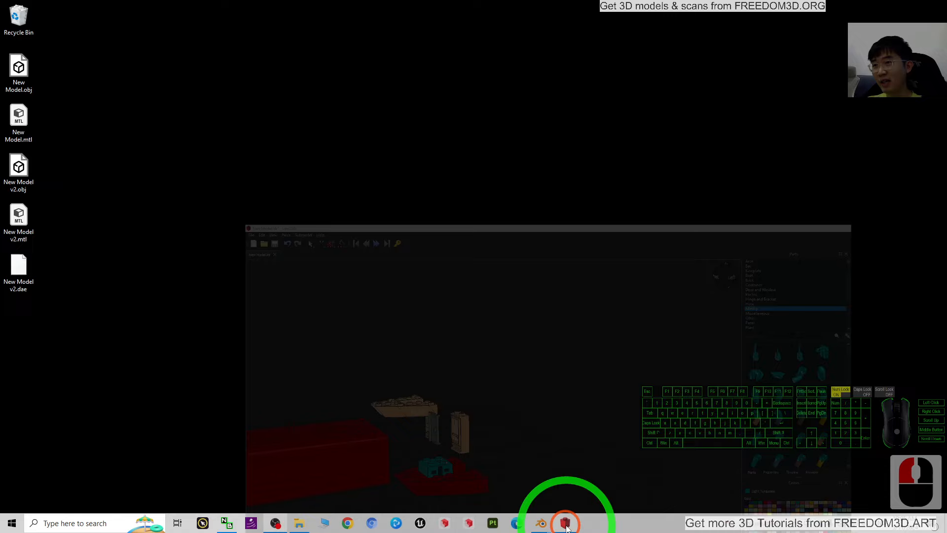
click(77, 258)
click(31, 180)
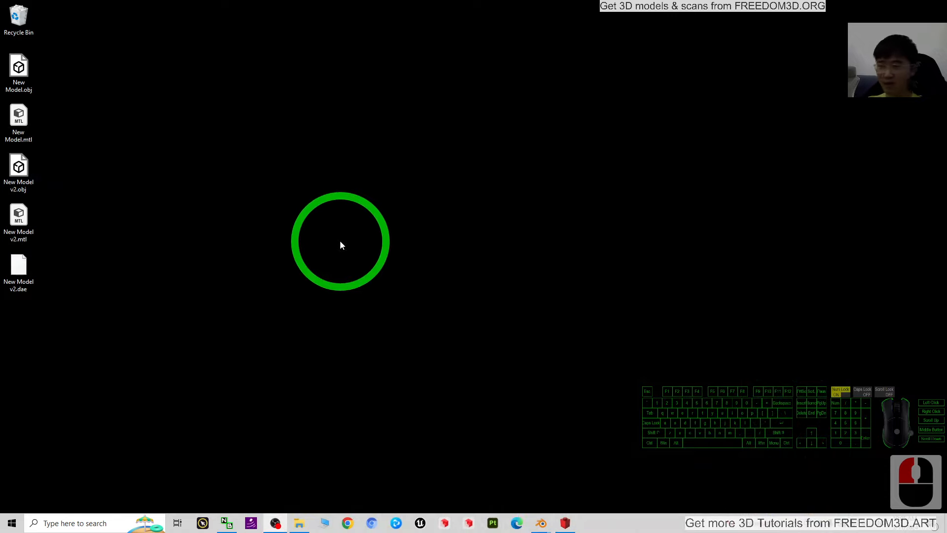
Return to LeoCAD and examine the original brick assembly from a higher side angle
click(565, 522)
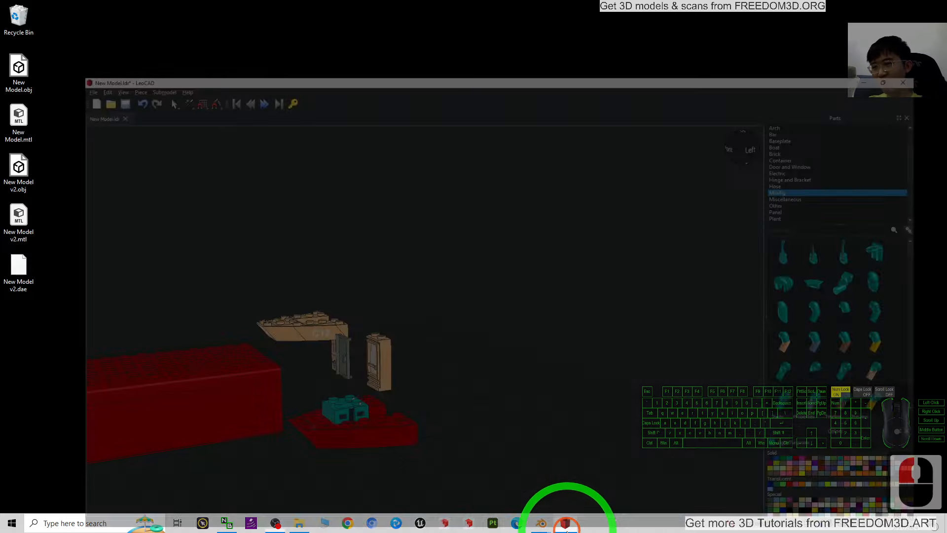
click(416, 285)
drag(427, 375, 539, 351)
right_drag(539, 351, 657, 271)
alt+drag(658, 271, 613, 289)
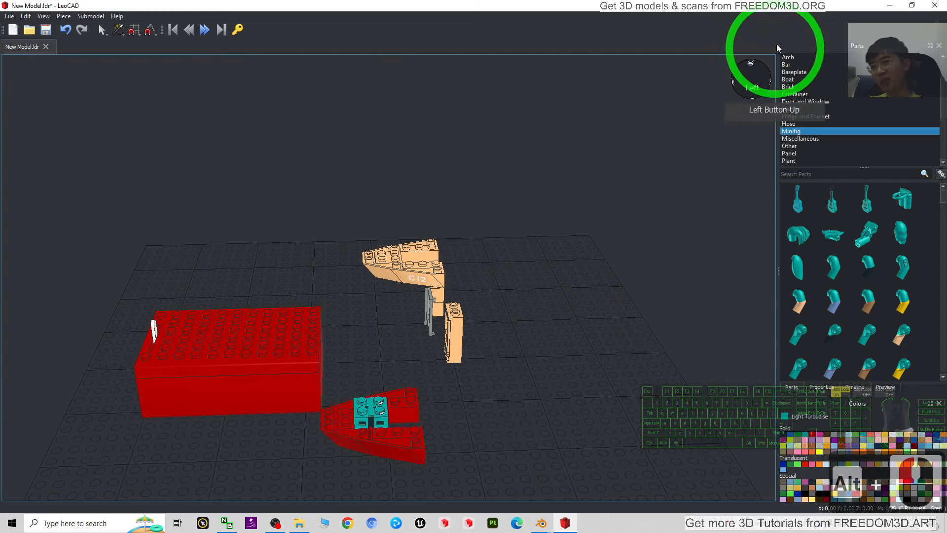
Compare the OBJ import with the COLLADA import in their separate Blender windows
click(889, 5)
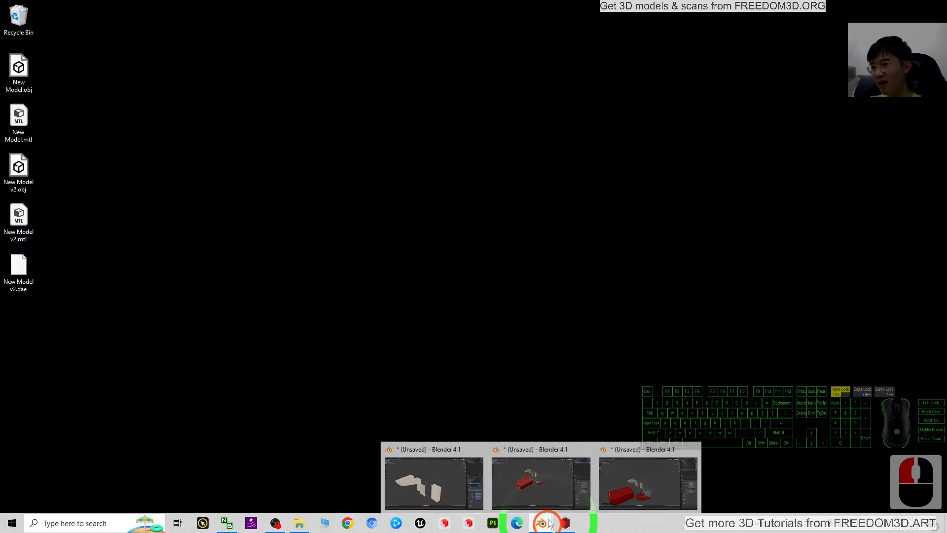
click(546, 488)
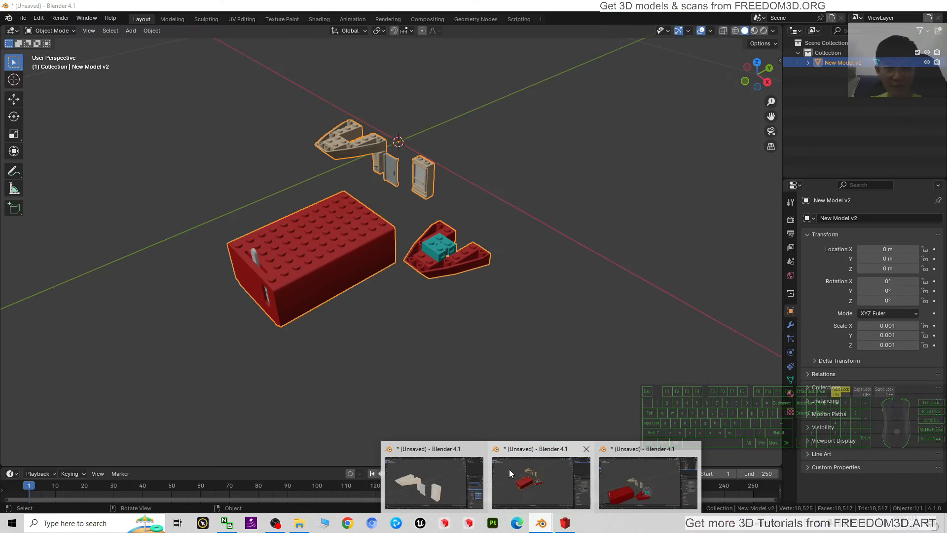
click(510, 474)
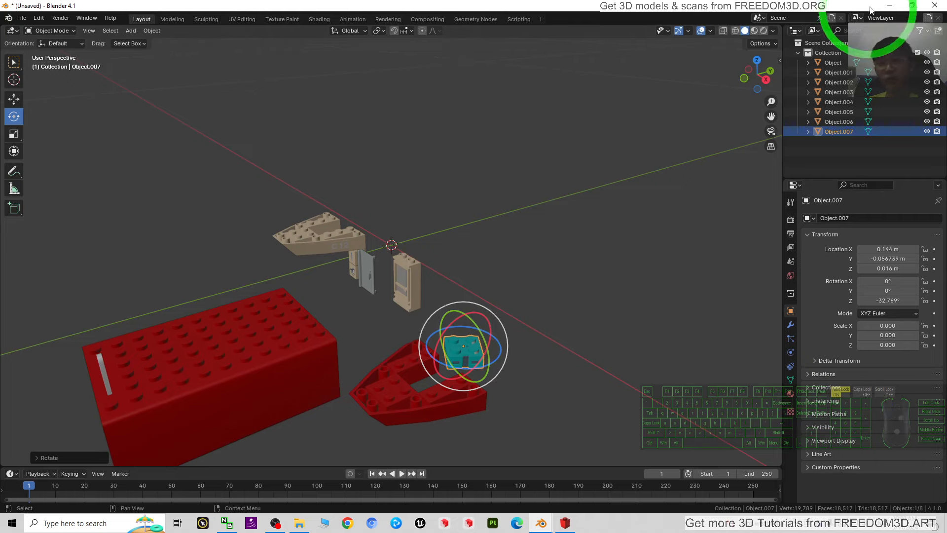
scroll(626, 244, up, 2)
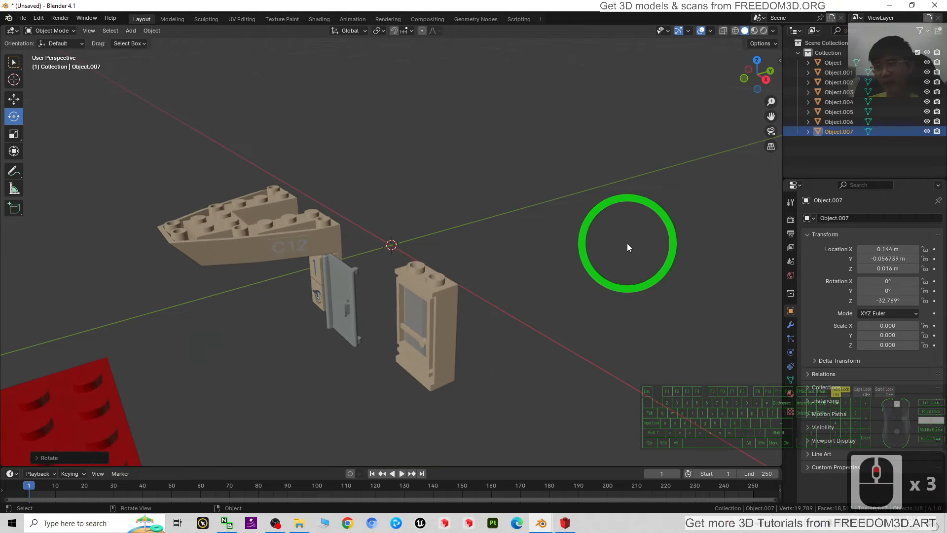
scroll(627, 244, down, 4)
click(890, 5)
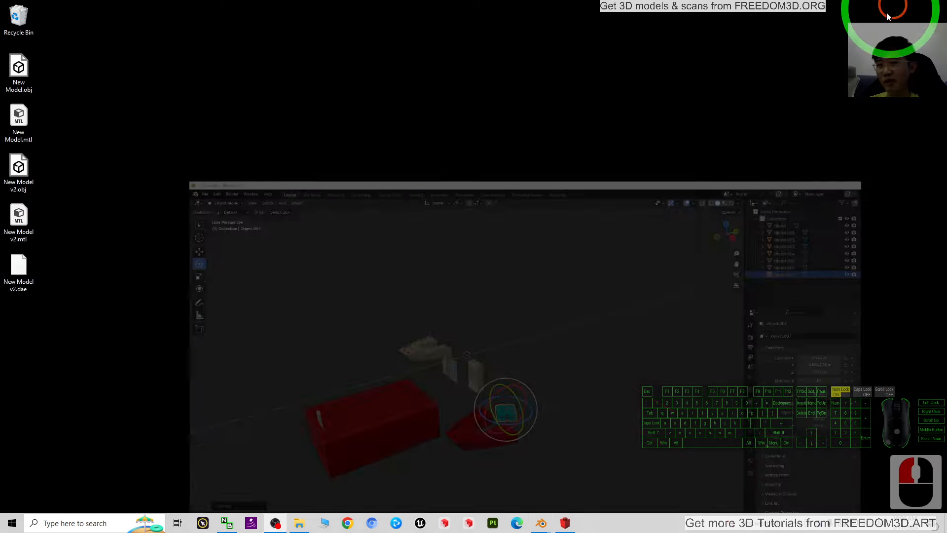
Examine the COLLADA import in Blender up close and from above, and compare it with the original assembly in LeoCAD
click(567, 524)
click(541, 523)
click(440, 499)
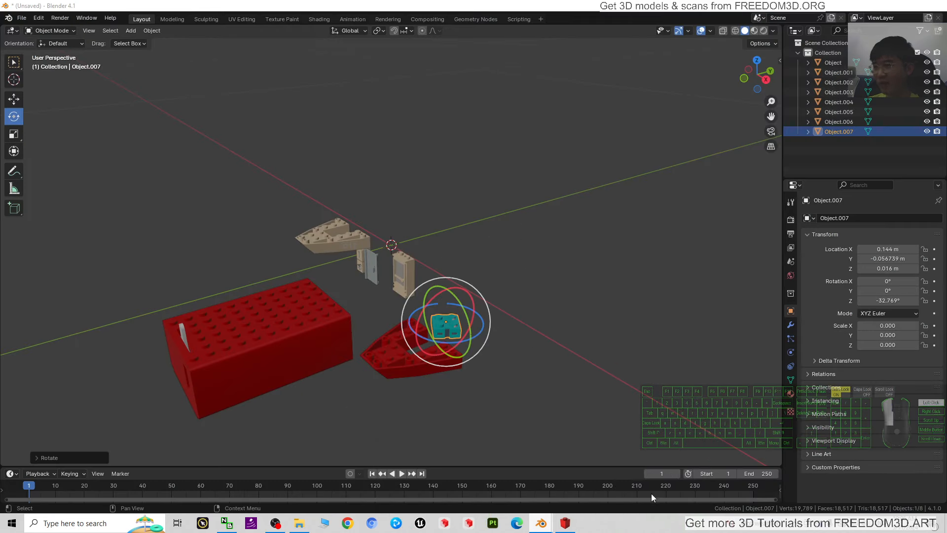
scroll(541, 414, up, 3)
click(541, 415)
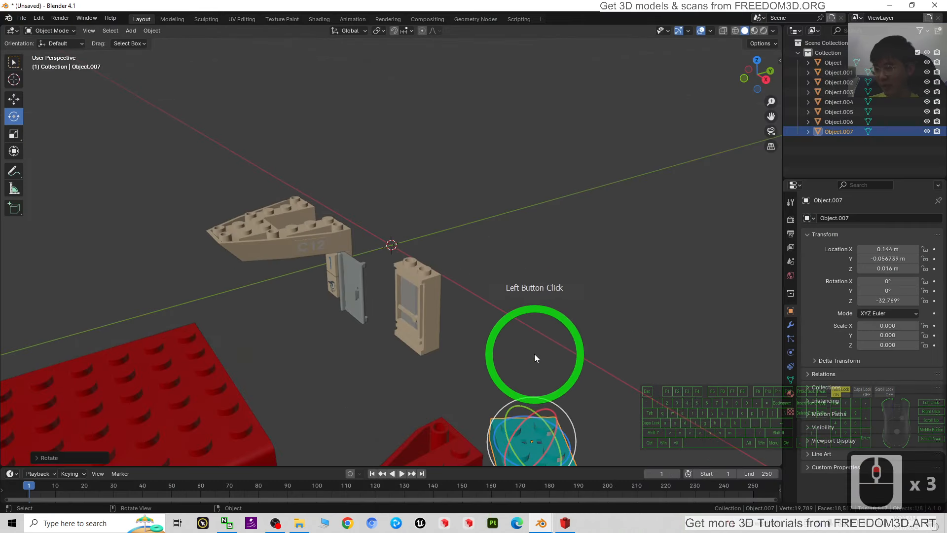
shift+middle_drag(554, 362, 473, 387)
scroll(474, 387, down, 3)
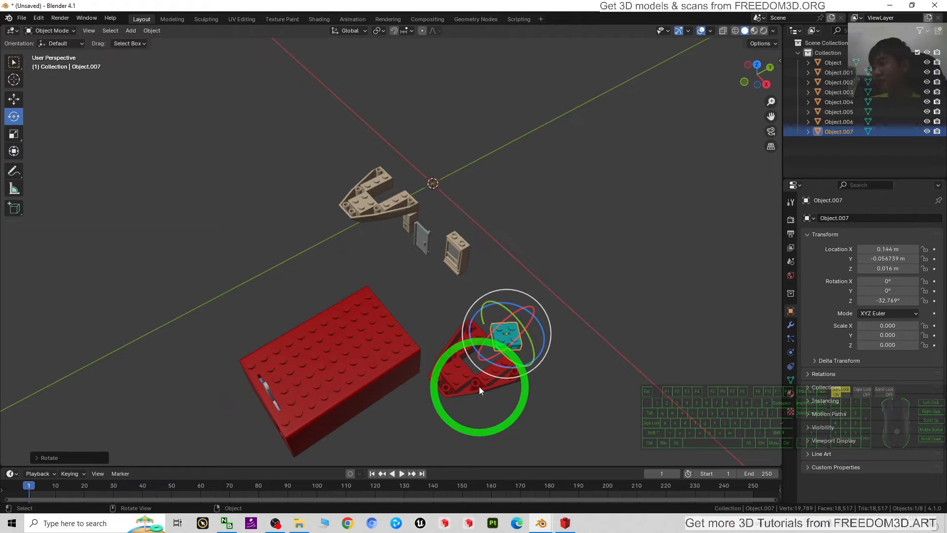
middle_drag(527, 344, 578, 307)
click(566, 523)
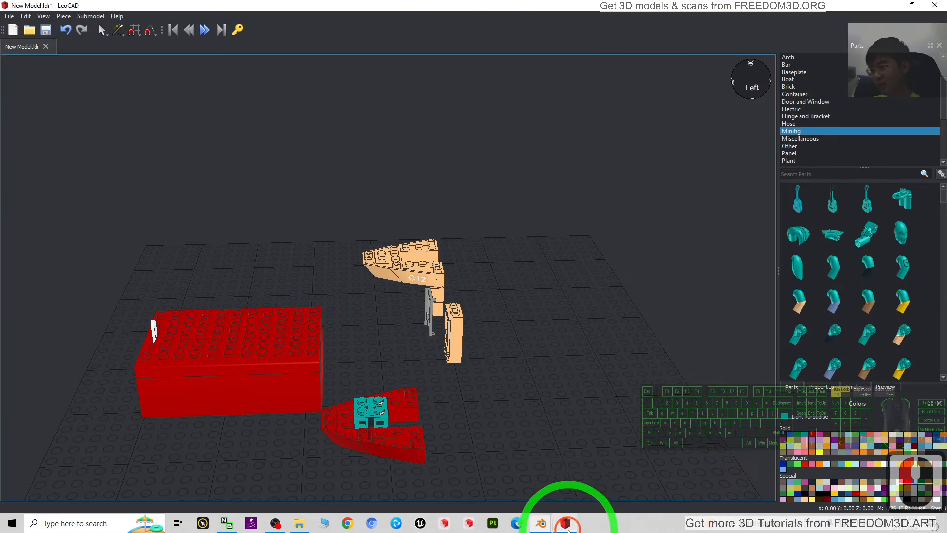
mouse_move(550, 380)
alt+mouse_down()
mouse_move(582, 281)
mouse_move(656, 358)
mouse_move(558, 374)
alt+mouse_up()
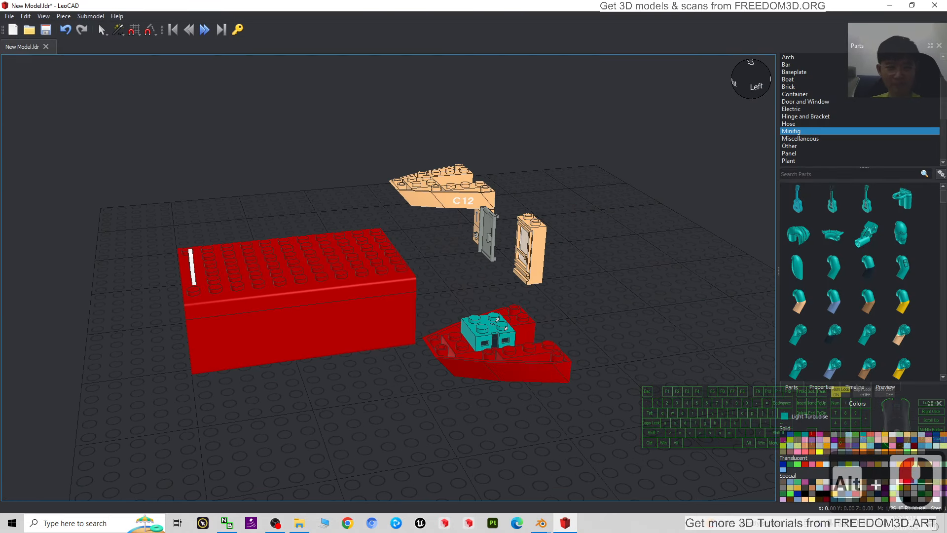